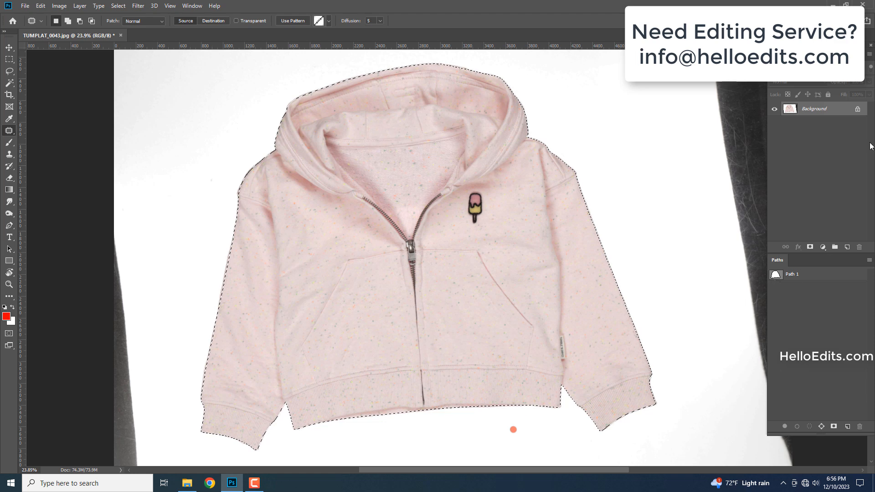
Copy the selected hoodie to its own layer and add a white (ffffff) solid colour fill layer beneath it.
{"action": "left_click", "coordinate": [822, 124]}
{"action": "left_click", "coordinate": [823, 248]}
{"action": "left_click", "coordinate": [830, 260]}
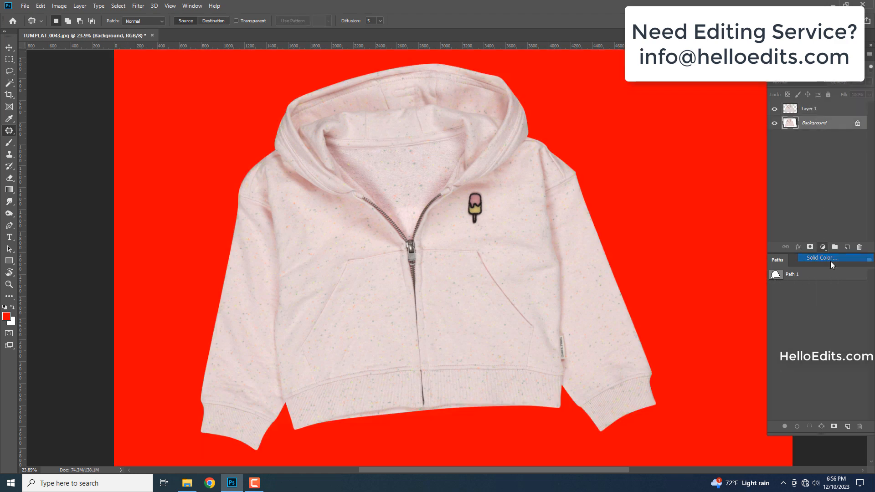
{"action": "type", "text": "ffffff"}
{"action": "key", "text": "Return"}
{"action": "key", "text": "ctrl+0"}
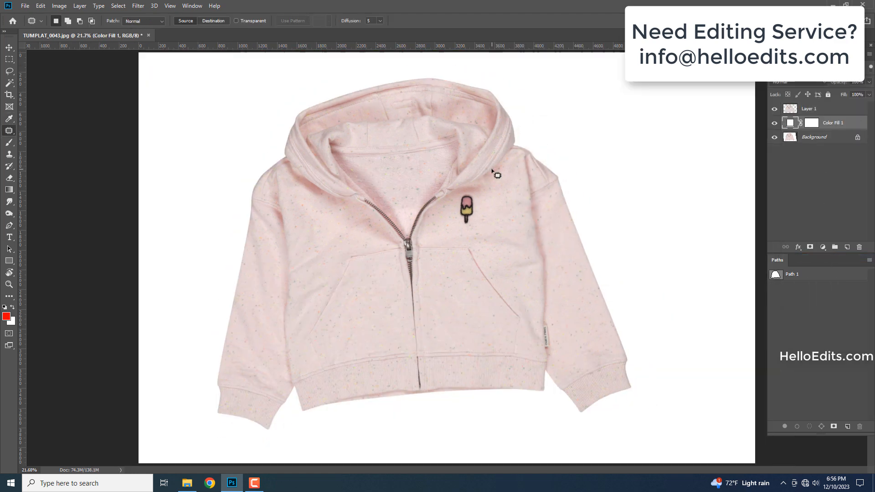
Rotate the hoodie layer clockwise by about 5.2° so the zipper stands vertical and the hem is level.
{"action": "left_click", "coordinate": [837, 109]}
{"action": "scroll", "coordinate": [585, 184], "scroll_direction": "down", "scroll_amount": 2}
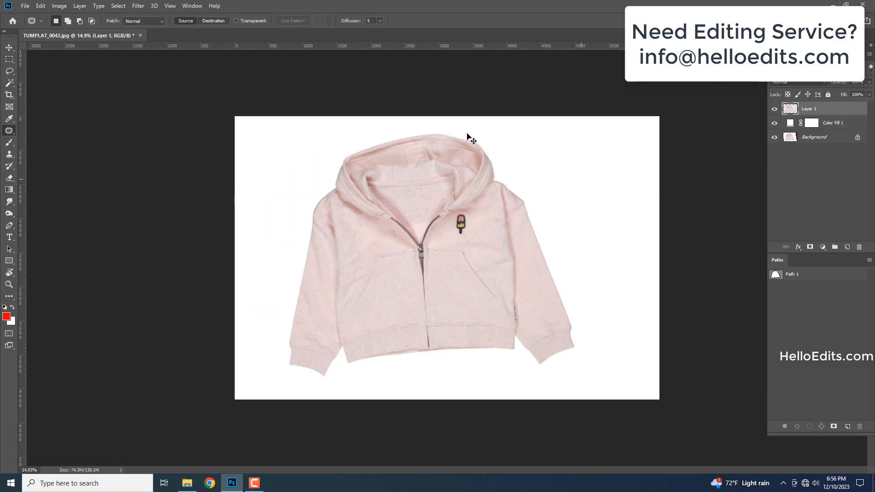
{"action": "key", "text": "ctrl+t"}
{"action": "left_click_drag", "start_coordinate": [455, 119], "coordinate": [471, 121]}
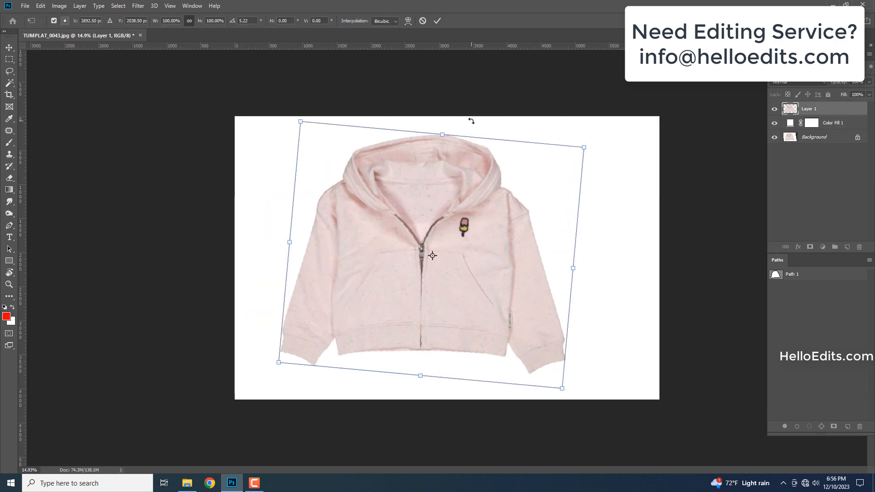
{"action": "key", "text": "Escape"}
{"action": "key", "text": "j"}
Free-transform the hoodie to make it narrower from both sides and shorter from the hood's top edge.
{"action": "key", "text": "ctrl+t"}
{"action": "left_click_drag", "start_coordinate": [281, 251], "coordinate": [302, 250]}
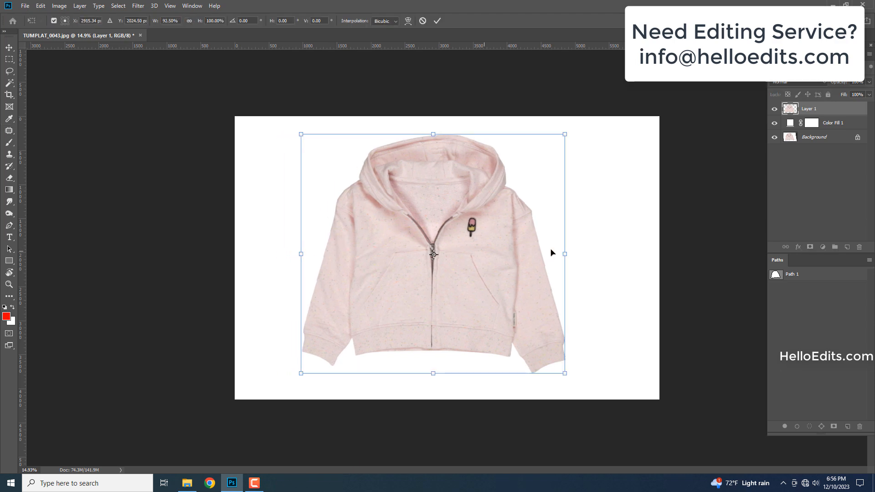
{"action": "left_click_drag", "start_coordinate": [565, 252], "coordinate": [560, 250]}
{"action": "left_click_drag", "start_coordinate": [431, 133], "coordinate": [431, 147]}
{"action": "key", "text": "Return"}
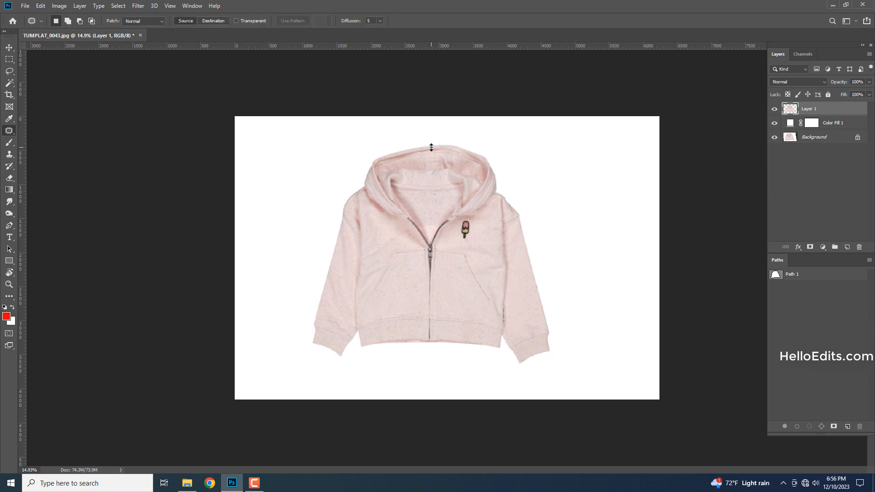
{"action": "key", "text": "ctrl+0"}
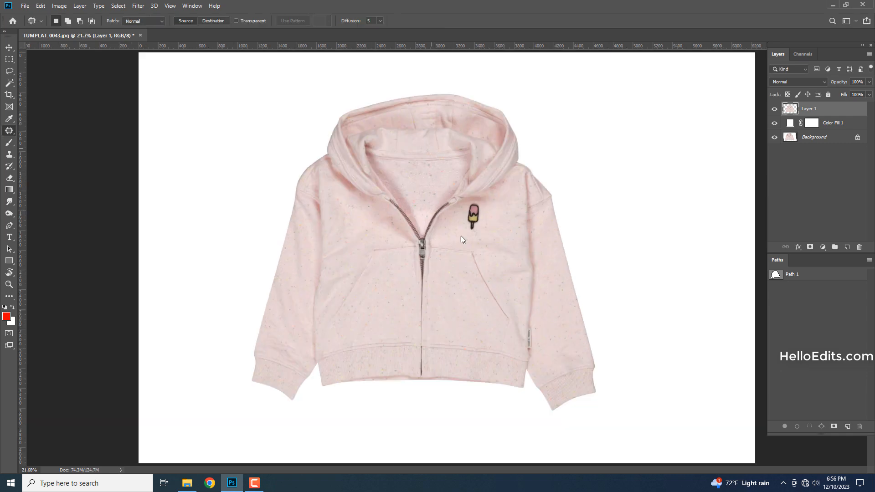
Open Liquify on the hoodie layer and straighten the zipper just below the pull using the Forward Warp brush.
{"action": "key", "text": "shift+ctrl+x"}
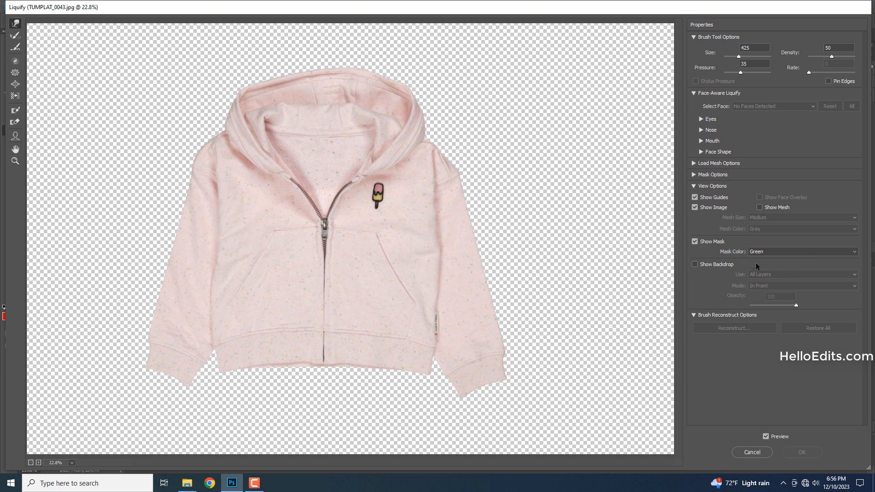
{"action": "scroll", "coordinate": [400, 336], "scroll_direction": "up", "scroll_amount": 5}
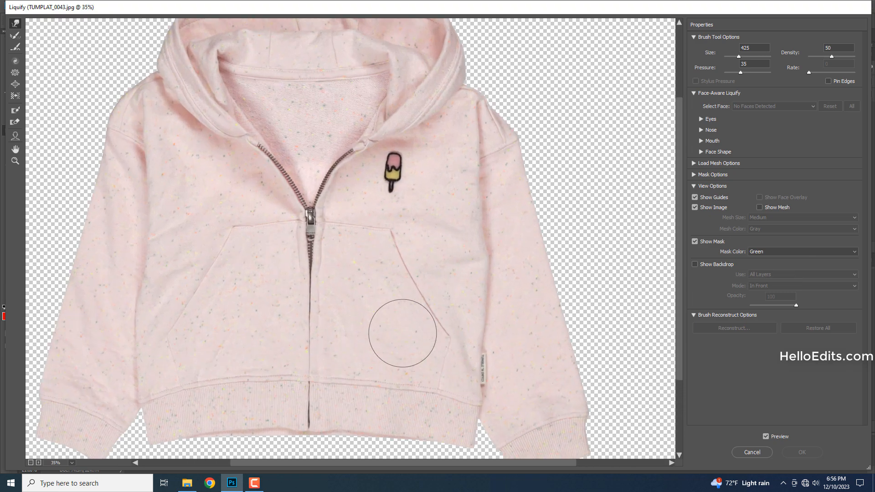
{"action": "left_click_drag", "start_coordinate": [400, 336], "coordinate": [405, 306]}
{"action": "scroll", "coordinate": [403, 218], "scroll_direction": "up", "scroll_amount": 2}
{"action": "mouse_move", "coordinate": [418, 190]}
{"action": "left_mouse_down"}
{"action": "mouse_move", "coordinate": [484, 203]}
{"action": "mouse_move", "coordinate": [384, 147]}
{"action": "mouse_move", "coordinate": [313, 156]}
{"action": "left_mouse_up"}
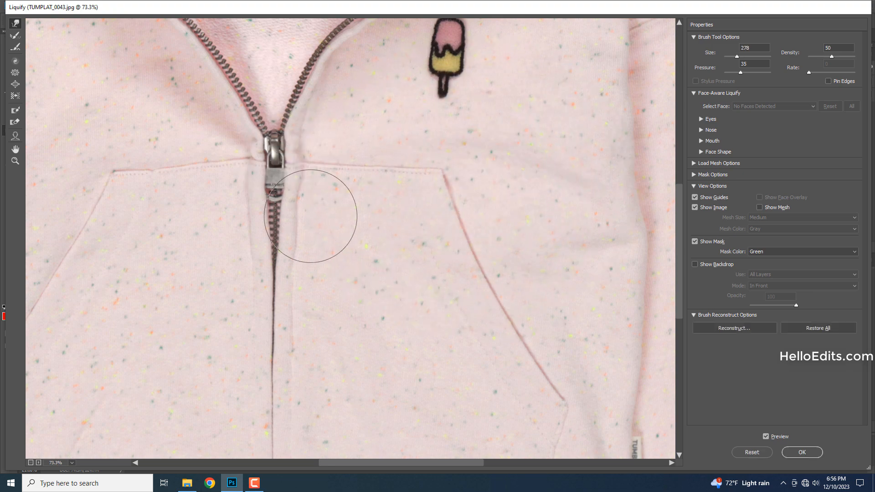
{"action": "left_click_drag", "start_coordinate": [300, 272], "coordinate": [308, 270]}
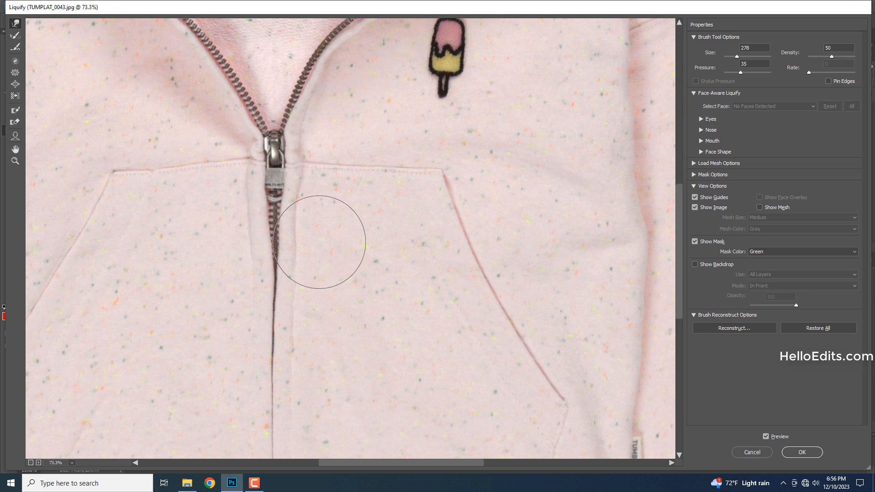
{"action": "left_click_drag", "start_coordinate": [318, 173], "coordinate": [308, 170]}
{"action": "key", "text": "bracketleft"}
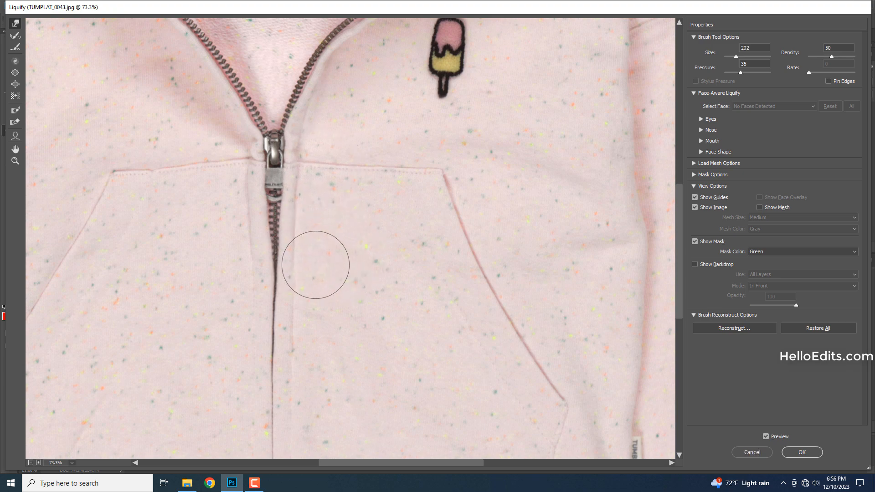
Warp the lower zipper line and the fabric beside it into a straight vertical line down to the waistband.
{"action": "scroll", "coordinate": [324, 268], "scroll_direction": "down", "scroll_amount": 2}
{"action": "mouse_move", "coordinate": [358, 336]}
{"action": "left_mouse_down"}
{"action": "mouse_move", "coordinate": [374, 210]}
{"action": "mouse_move", "coordinate": [367, 161]}
{"action": "left_mouse_up"}
{"action": "mouse_move", "coordinate": [355, 273]}
{"action": "left_mouse_down"}
{"action": "mouse_move", "coordinate": [404, 275]}
{"action": "mouse_move", "coordinate": [412, 291]}
{"action": "left_mouse_up"}
{"action": "scroll", "coordinate": [412, 294], "scroll_direction": "down", "scroll_amount": 1}
{"action": "scroll", "coordinate": [413, 294], "scroll_direction": "down", "scroll_amount": 1}
{"action": "left_click_drag", "start_coordinate": [360, 323], "coordinate": [427, 319]}
{"action": "left_click_drag", "start_coordinate": [373, 338], "coordinate": [510, 340]}
{"action": "left_click_drag", "start_coordinate": [378, 242], "coordinate": [373, 323]}
{"action": "key", "text": "bracketleft"}
{"action": "key", "text": "bracketleft"}
{"action": "key", "text": "bracketleft"}
Reshape the waistband and its seam beside the lower zipper with warp strokes to level the hem.
{"action": "left_click_drag", "start_coordinate": [367, 404], "coordinate": [370, 386]}
{"action": "left_click_drag", "start_coordinate": [504, 351], "coordinate": [412, 351]}
{"action": "left_click_drag", "start_coordinate": [519, 315], "coordinate": [461, 301]}
{"action": "left_click_drag", "start_coordinate": [562, 287], "coordinate": [465, 283]}
{"action": "left_click_drag", "start_coordinate": [480, 317], "coordinate": [442, 316]}
{"action": "mouse_move", "coordinate": [453, 367]}
{"action": "left_mouse_down"}
{"action": "mouse_move", "coordinate": [464, 368]}
{"action": "mouse_move", "coordinate": [445, 338]}
{"action": "left_mouse_up"}
{"action": "scroll", "coordinate": [360, 260], "scroll_direction": "up", "scroll_amount": 1}
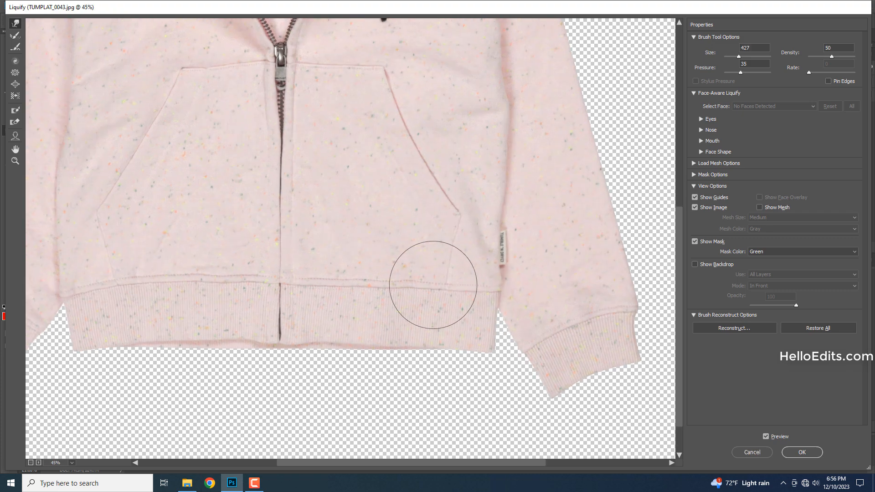
{"action": "left_click_drag", "start_coordinate": [433, 279], "coordinate": [380, 269]}
Even out the stitched waistband seam between the zipper and the side label with finer warp strokes.
{"action": "scroll", "coordinate": [410, 287], "scroll_direction": "up", "scroll_amount": 1}
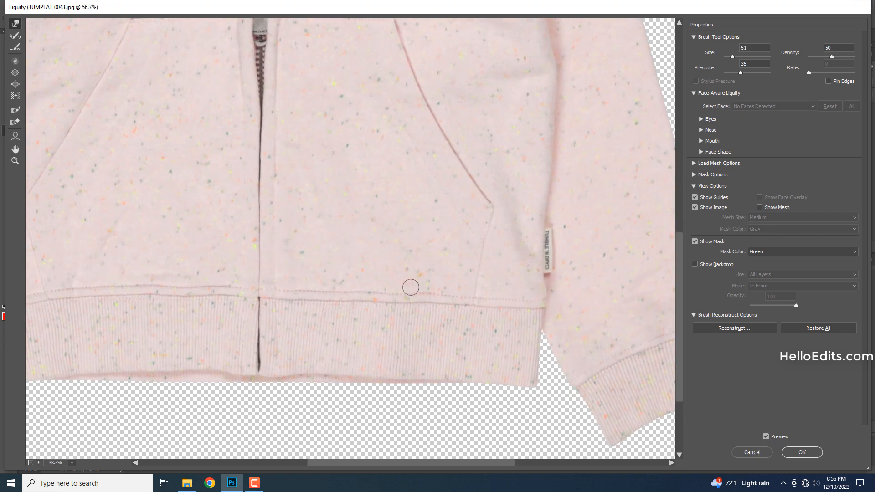
{"action": "left_click_drag", "start_coordinate": [433, 301], "coordinate": [461, 304]}
{"action": "mouse_move", "coordinate": [353, 291]}
{"action": "left_mouse_down"}
{"action": "mouse_move", "coordinate": [385, 295]}
{"action": "mouse_move", "coordinate": [375, 283]}
{"action": "mouse_move", "coordinate": [389, 301]}
{"action": "mouse_move", "coordinate": [369, 305]}
{"action": "left_mouse_up"}
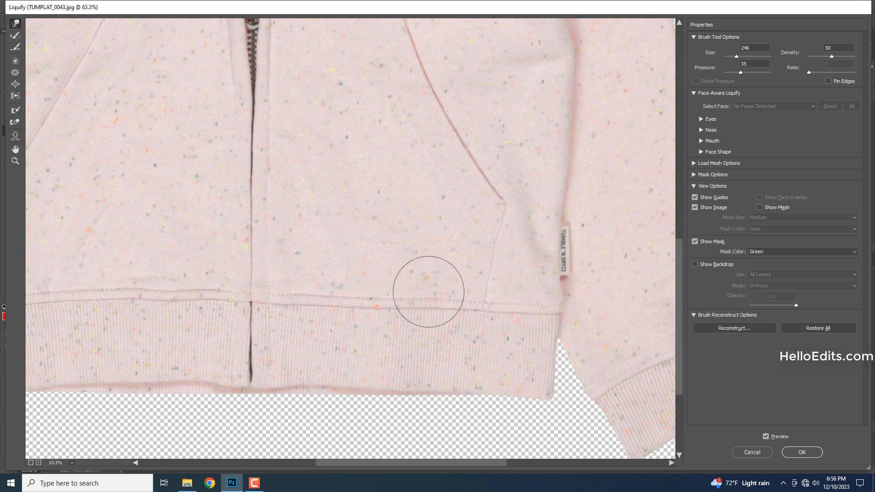
{"action": "scroll", "coordinate": [436, 303], "scroll_direction": "down", "scroll_amount": 1}
{"action": "mouse_move", "coordinate": [419, 279]}
{"action": "left_mouse_down"}
{"action": "mouse_move", "coordinate": [456, 290]}
{"action": "mouse_move", "coordinate": [476, 332]}
{"action": "left_mouse_up"}
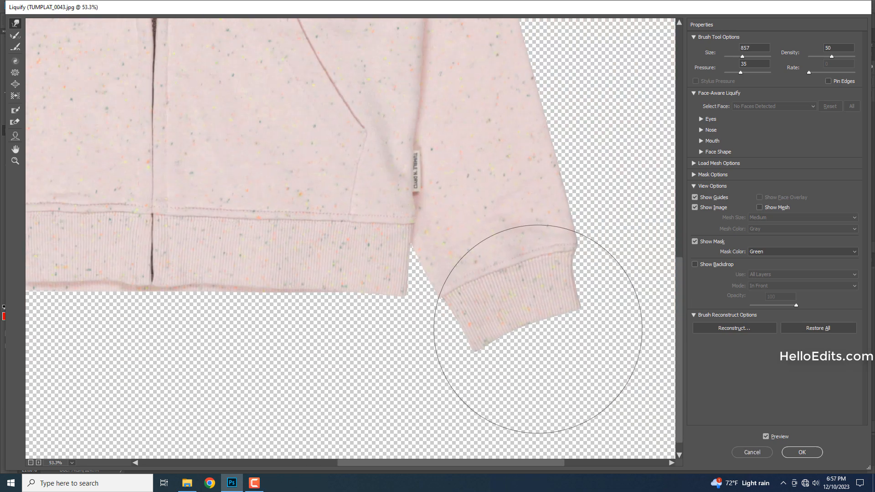
Reshape the ribbed cuff of the right-hand sleeve using a large warp brush of about 760 to 860.
{"action": "left_click_drag", "start_coordinate": [526, 322], "coordinate": [496, 329]}
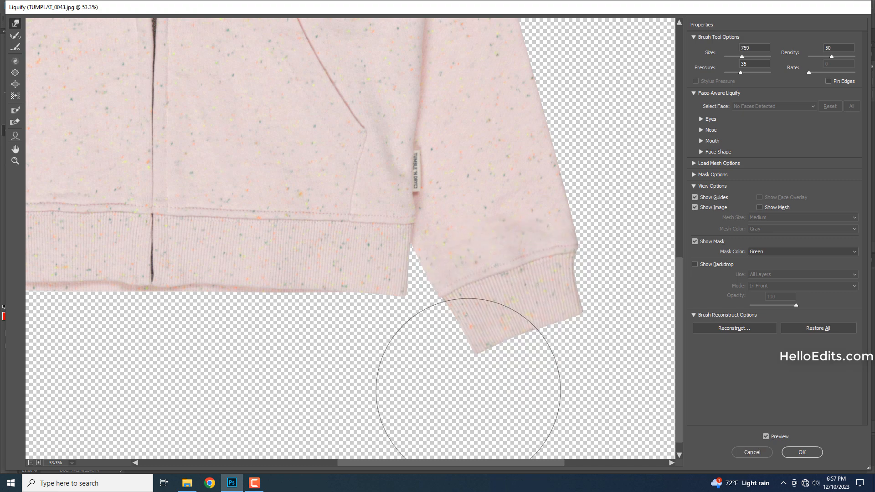
{"action": "scroll", "coordinate": [569, 351], "scroll_direction": "right", "scroll_amount": 2}
{"action": "mouse_move", "coordinate": [527, 260]}
{"action": "left_mouse_down"}
{"action": "mouse_move", "coordinate": [491, 262]}
{"action": "mouse_move", "coordinate": [585, 256]}
{"action": "mouse_move", "coordinate": [492, 251]}
{"action": "left_mouse_up"}
{"action": "left_click_drag", "start_coordinate": [439, 285], "coordinate": [401, 286]}
{"action": "scroll", "coordinate": [458, 256], "scroll_direction": "down", "scroll_amount": 1}
{"action": "scroll", "coordinate": [401, 196], "scroll_direction": "up", "scroll_amount": 2}
Smooth the side seam and inner sleeve line between the side label and the armhole on the badge side.
{"action": "left_click_drag", "start_coordinate": [445, 262], "coordinate": [397, 262]}
{"action": "left_click_drag", "start_coordinate": [438, 307], "coordinate": [453, 356]}
{"action": "mouse_move", "coordinate": [436, 215]}
{"action": "left_mouse_down"}
{"action": "mouse_move", "coordinate": [482, 214]}
{"action": "mouse_move", "coordinate": [442, 233]}
{"action": "left_mouse_up"}
{"action": "scroll", "coordinate": [476, 196], "scroll_direction": "down", "scroll_amount": 1}
{"action": "left_click_drag", "start_coordinate": [477, 190], "coordinate": [475, 292]}
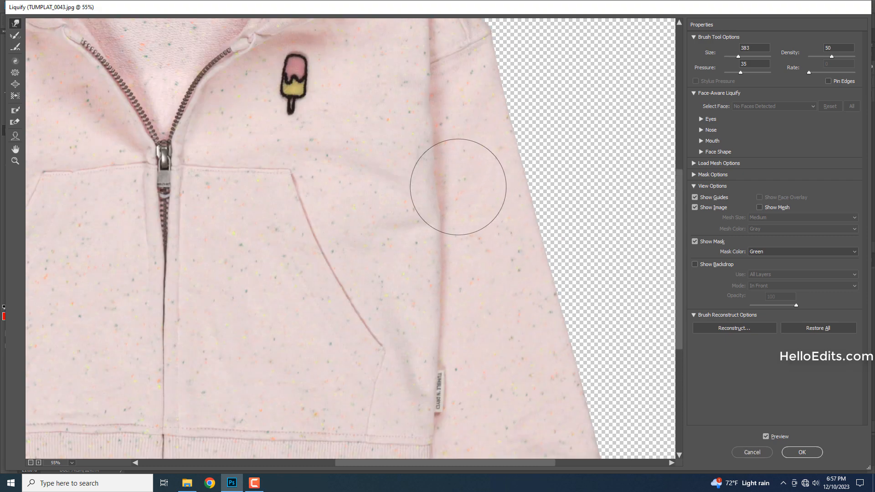
{"action": "left_click_drag", "start_coordinate": [502, 114], "coordinate": [505, 140]}
{"action": "left_click_drag", "start_coordinate": [488, 164], "coordinate": [464, 168]}
{"action": "mouse_move", "coordinate": [432, 133]}
{"action": "left_mouse_down"}
{"action": "mouse_move", "coordinate": [434, 217]}
{"action": "mouse_move", "coordinate": [456, 138]}
{"action": "left_mouse_up"}
Refine the contour of the right-hand sleeve with warp strokes along its edge and seam.
{"action": "scroll", "coordinate": [469, 200], "scroll_direction": "down", "scroll_amount": 2}
{"action": "left_click_drag", "start_coordinate": [425, 175], "coordinate": [409, 168]}
{"action": "left_click_drag", "start_coordinate": [405, 63], "coordinate": [409, 181]}
{"action": "mouse_move", "coordinate": [410, 159]}
{"action": "left_mouse_down"}
{"action": "mouse_move", "coordinate": [367, 159]}
{"action": "mouse_move", "coordinate": [424, 165]}
{"action": "left_mouse_up"}
{"action": "mouse_move", "coordinate": [458, 169]}
{"action": "left_mouse_down"}
{"action": "mouse_move", "coordinate": [467, 162]}
{"action": "mouse_move", "coordinate": [466, 114]}
{"action": "left_mouse_up"}
{"action": "scroll", "coordinate": [446, 205], "scroll_direction": "down", "scroll_amount": 2}
{"action": "left_click_drag", "start_coordinate": [387, 314], "coordinate": [413, 318]}
{"action": "scroll", "coordinate": [438, 246], "scroll_direction": "down", "scroll_amount": 2}
Push the right-hand armhole fold and upper sleeve into a cleaner line.
{"action": "left_click_drag", "start_coordinate": [424, 162], "coordinate": [397, 162]}
{"action": "scroll", "coordinate": [392, 255], "scroll_direction": "down", "scroll_amount": 2}
{"action": "mouse_move", "coordinate": [447, 224]}
{"action": "left_mouse_down"}
{"action": "mouse_move", "coordinate": [422, 224]}
{"action": "mouse_move", "coordinate": [431, 225]}
{"action": "left_mouse_up"}
{"action": "scroll", "coordinate": [455, 205], "scroll_direction": "up", "scroll_amount": 5}
{"action": "left_click_drag", "start_coordinate": [481, 178], "coordinate": [472, 255]}
{"action": "scroll", "coordinate": [469, 283], "scroll_direction": "down", "scroll_amount": 2}
{"action": "left_click_drag", "start_coordinate": [458, 302], "coordinate": [469, 302]}
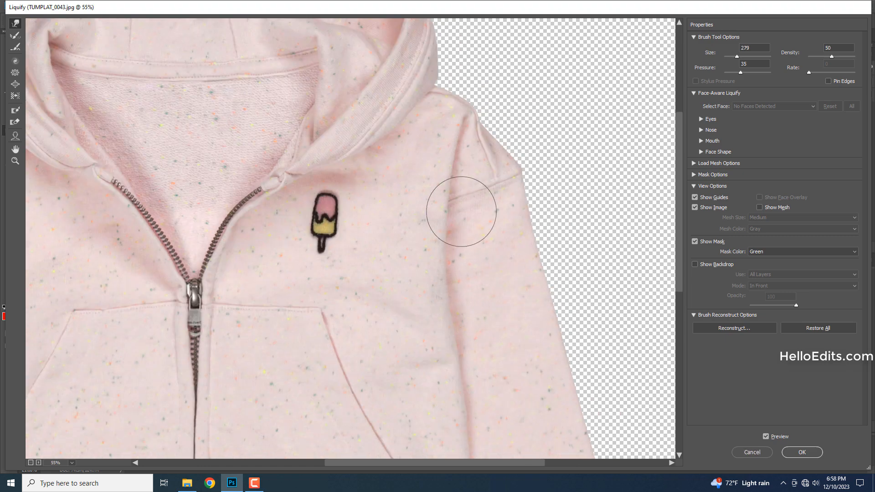
Round off the right-hand shoulder point so it flows smoothly into the sleeve edge.
{"action": "left_click_drag", "start_coordinate": [474, 29], "coordinate": [470, 30]}
{"action": "mouse_move", "coordinate": [458, 123]}
{"action": "left_mouse_down"}
{"action": "mouse_move", "coordinate": [497, 127]}
{"action": "mouse_move", "coordinate": [533, 160]}
{"action": "left_mouse_up"}
{"action": "scroll", "coordinate": [499, 77], "scroll_direction": "down", "scroll_amount": 4}
{"action": "mouse_move", "coordinate": [513, 238]}
{"action": "left_mouse_down"}
{"action": "mouse_move", "coordinate": [565, 238]}
{"action": "mouse_move", "coordinate": [524, 237]}
{"action": "left_mouse_up"}
{"action": "scroll", "coordinate": [490, 387], "scroll_direction": "up", "scroll_amount": 3}
{"action": "scroll", "coordinate": [535, 360], "scroll_direction": "down", "scroll_amount": 2}
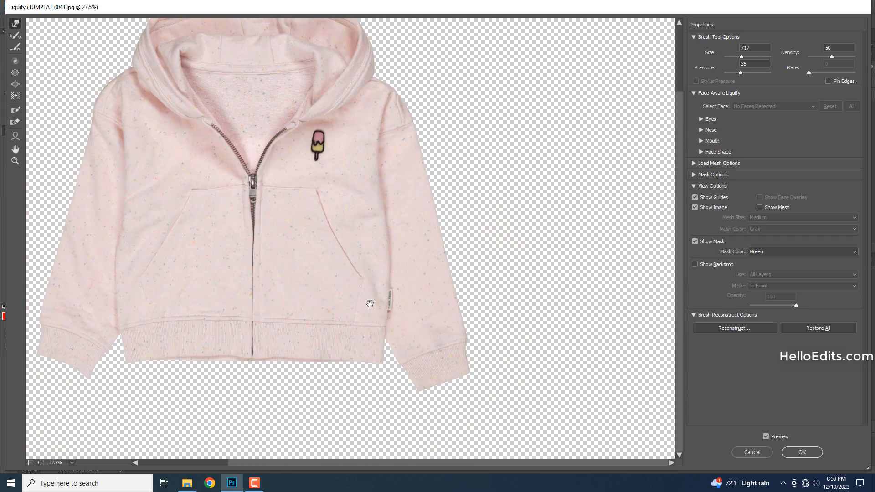
Level the bottom hem and waistband across the hoodie's width using a larger warp brush.
{"action": "left_click_drag", "start_coordinate": [255, 335], "coordinate": [423, 362]}
{"action": "scroll", "coordinate": [419, 362], "scroll_direction": "down", "scroll_amount": 2}
{"action": "left_click_drag", "start_coordinate": [419, 362], "coordinate": [455, 362]}
{"action": "scroll", "coordinate": [474, 387], "scroll_direction": "up", "scroll_amount": 3}
{"action": "left_click_drag", "start_coordinate": [484, 334], "coordinate": [406, 330]}
{"action": "left_click_drag", "start_coordinate": [431, 328], "coordinate": [497, 327]}
{"action": "scroll", "coordinate": [375, 393], "scroll_direction": "down", "scroll_amount": 2}
Straighten the waistband and side seam near the left-hand sleeve and cuff with broad warp strokes.
{"action": "scroll", "coordinate": [431, 268], "scroll_direction": "up", "scroll_amount": 3}
{"action": "left_click_drag", "start_coordinate": [467, 287], "coordinate": [414, 283]}
{"action": "scroll", "coordinate": [413, 337], "scroll_direction": "down", "scroll_amount": 2}
{"action": "mouse_move", "coordinate": [410, 372]}
{"action": "left_mouse_down"}
{"action": "mouse_move", "coordinate": [379, 363]}
{"action": "mouse_move", "coordinate": [389, 362]}
{"action": "left_mouse_up"}
{"action": "scroll", "coordinate": [280, 344], "scroll_direction": "up", "scroll_amount": 2}
{"action": "left_click_drag", "start_coordinate": [309, 339], "coordinate": [329, 313]}
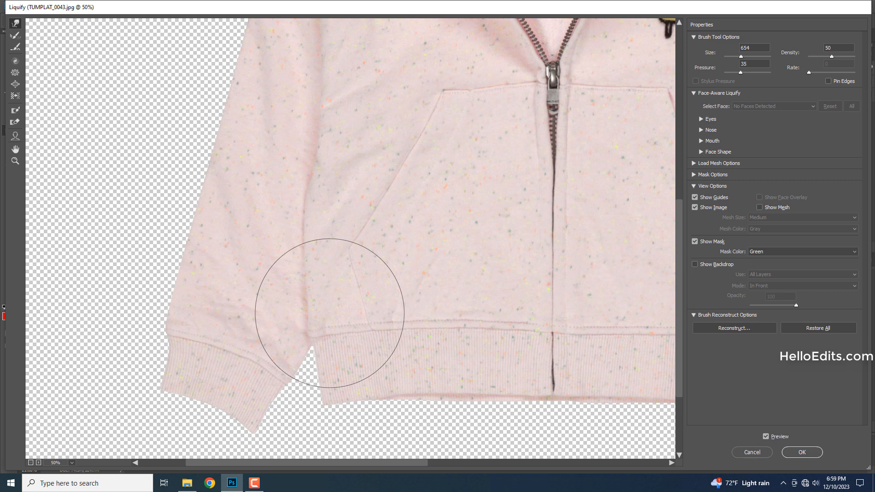
{"action": "left_click_drag", "start_coordinate": [599, 318], "coordinate": [563, 316]}
{"action": "scroll", "coordinate": [432, 326], "scroll_direction": "down", "scroll_amount": 4}
{"action": "left_click_drag", "start_coordinate": [317, 345], "coordinate": [391, 342]}
{"action": "scroll", "coordinate": [340, 317], "scroll_direction": "down", "scroll_amount": 2}
Smooth the curve of the hood's outer edge on its upper right-hand side.
{"action": "left_click_drag", "start_coordinate": [436, 101], "coordinate": [373, 101]}
{"action": "scroll", "coordinate": [376, 99], "scroll_direction": "up", "scroll_amount": 4}
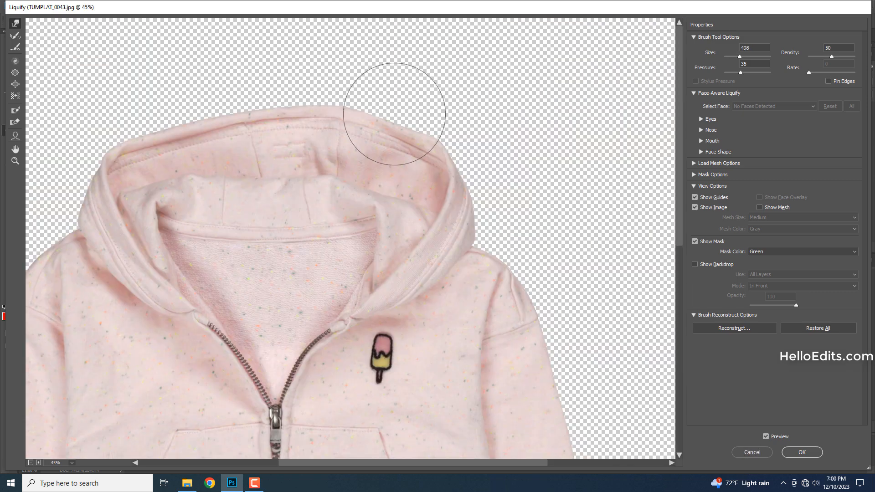
{"action": "left_click_drag", "start_coordinate": [517, 219], "coordinate": [507, 218]}
{"action": "scroll", "coordinate": [515, 236], "scroll_direction": "up", "scroll_amount": 1}
{"action": "left_click_drag", "start_coordinate": [536, 266], "coordinate": [509, 264]}
{"action": "scroll", "coordinate": [511, 267], "scroll_direction": "down", "scroll_amount": 1}
{"action": "scroll", "coordinate": [434, 182], "scroll_direction": "up", "scroll_amount": 3}
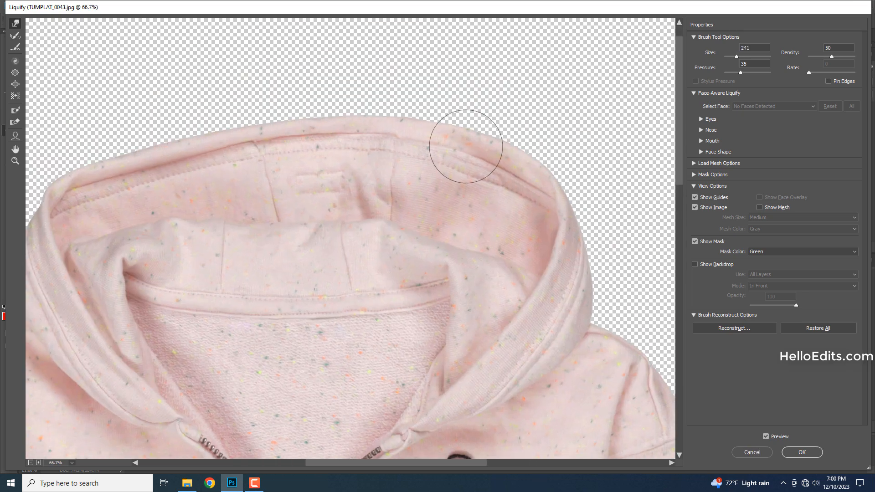
Refine the hood's top rim and inner panel seam into an even arch.
{"action": "scroll", "coordinate": [431, 160], "scroll_direction": "down", "scroll_amount": 2}
{"action": "scroll", "coordinate": [389, 214], "scroll_direction": "up", "scroll_amount": 4}
{"action": "left_click_drag", "start_coordinate": [398, 172], "coordinate": [377, 171]}
{"action": "scroll", "coordinate": [419, 192], "scroll_direction": "down", "scroll_amount": 2}
{"action": "left_click_drag", "start_coordinate": [432, 221], "coordinate": [482, 221]}
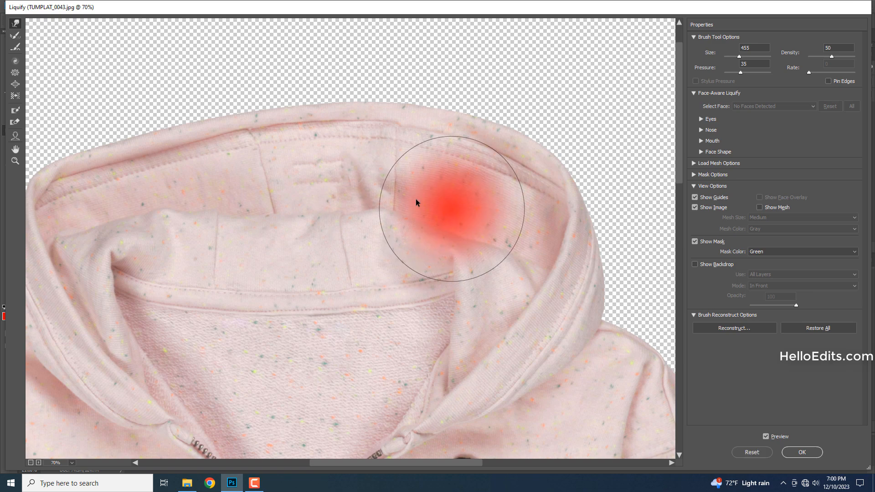
Even out the neckline seam and folded fabric inside the hood opening with a smaller warp brush.
{"action": "left_click_drag", "start_coordinate": [403, 240], "coordinate": [346, 230]}
{"action": "left_click_drag", "start_coordinate": [360, 289], "coordinate": [355, 292]}
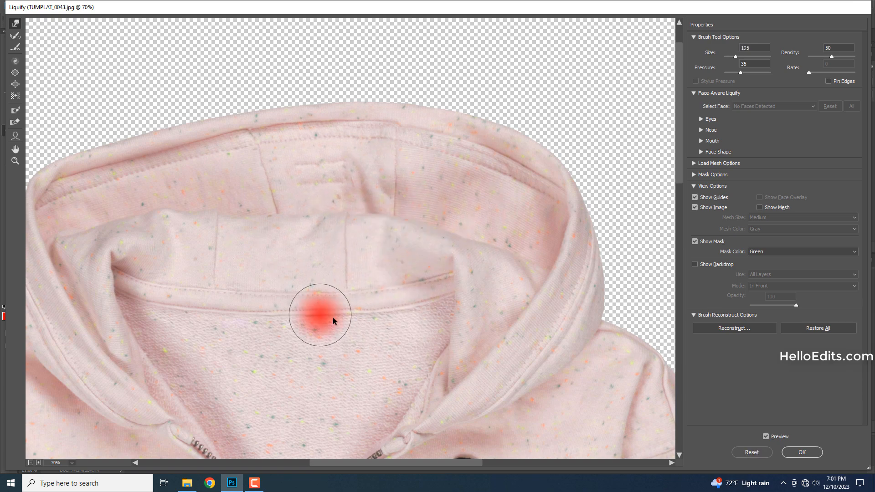
{"action": "left_click_drag", "start_coordinate": [500, 222], "coordinate": [490, 224]}
{"action": "scroll", "coordinate": [337, 146], "scroll_direction": "down", "scroll_amount": 3}
{"action": "scroll", "coordinate": [254, 157], "scroll_direction": "up", "scroll_amount": 4}
Straighten the hood's central inner panel and balance the folded collar edge around it.
{"action": "left_click_drag", "start_coordinate": [256, 147], "coordinate": [330, 206]}
{"action": "left_click_drag", "start_coordinate": [331, 206], "coordinate": [313, 205]}
{"action": "left_click_drag", "start_coordinate": [362, 123], "coordinate": [547, 122]}
{"action": "left_click_drag", "start_coordinate": [364, 103], "coordinate": [385, 103]}
{"action": "left_click_drag", "start_coordinate": [430, 233], "coordinate": [319, 233]}
{"action": "left_click_drag", "start_coordinate": [419, 147], "coordinate": [421, 235]}
{"action": "scroll", "coordinate": [350, 105], "scroll_direction": "down", "scroll_amount": 2}
{"action": "left_click_drag", "start_coordinate": [314, 100], "coordinate": [467, 128]}
{"action": "mouse_move", "coordinate": [460, 85]}
{"action": "left_mouse_down"}
{"action": "mouse_move", "coordinate": [468, 84]}
{"action": "mouse_move", "coordinate": [410, 88]}
{"action": "left_mouse_up"}
{"action": "scroll", "coordinate": [459, 87], "scroll_direction": "up", "scroll_amount": 2}
{"action": "left_click_drag", "start_coordinate": [478, 178], "coordinate": [464, 277]}
{"action": "left_click_drag", "start_coordinate": [459, 221], "coordinate": [424, 222]}
{"action": "scroll", "coordinate": [434, 242], "scroll_direction": "down", "scroll_amount": 3}
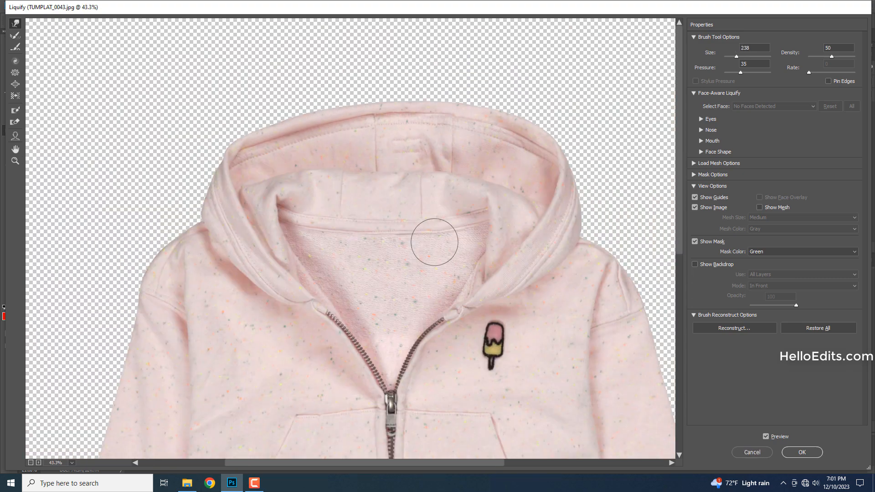
Make the hood opening and its left-hand fold more symmetrical, and apply the Liquify changes.
{"action": "scroll", "coordinate": [335, 166], "scroll_direction": "up", "scroll_amount": 3}
{"action": "left_click_drag", "start_coordinate": [333, 166], "coordinate": [341, 217]}
{"action": "mouse_move", "coordinate": [342, 217]}
{"action": "left_mouse_down"}
{"action": "mouse_move", "coordinate": [311, 217]}
{"action": "mouse_move", "coordinate": [431, 253]}
{"action": "left_mouse_up"}
{"action": "left_click_drag", "start_coordinate": [436, 238], "coordinate": [378, 238]}
{"action": "scroll", "coordinate": [348, 237], "scroll_direction": "down", "scroll_amount": 3}
{"action": "left_click_drag", "start_coordinate": [339, 177], "coordinate": [488, 176]}
{"action": "left_click_drag", "start_coordinate": [358, 196], "coordinate": [323, 184]}
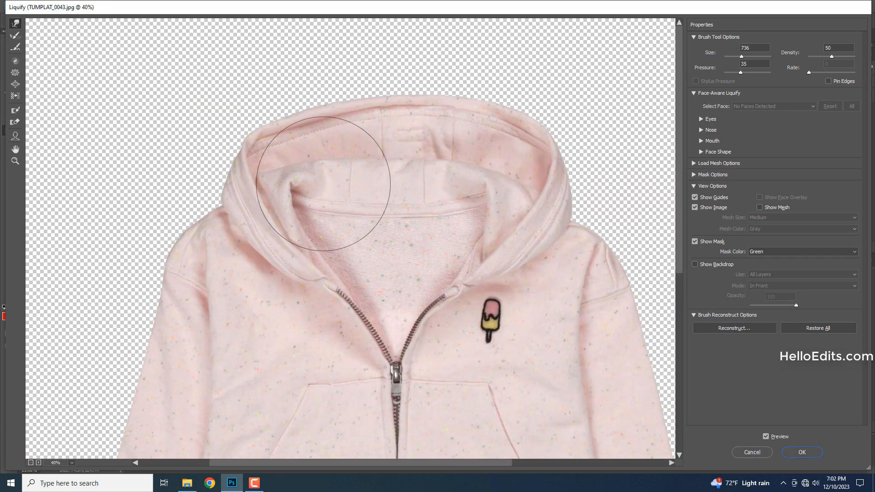
{"action": "key", "text": "Return"}
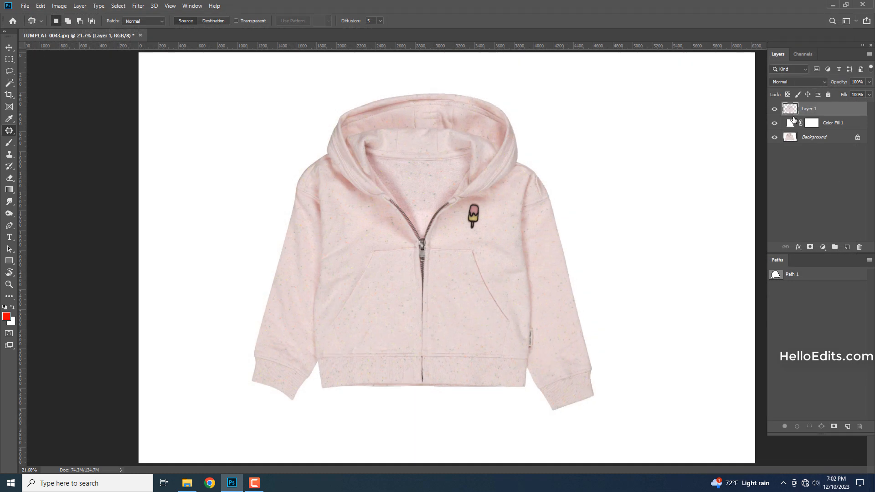
Load the hoodie's outline as a selection, keep only its right-hand half, and stroke it in red on a new layer.
{"action": "left_click", "coordinate": [789, 111], "text": "ctrl"}
{"action": "key", "text": "ctrl+shift+alt+n"}
{"action": "key", "text": "m"}
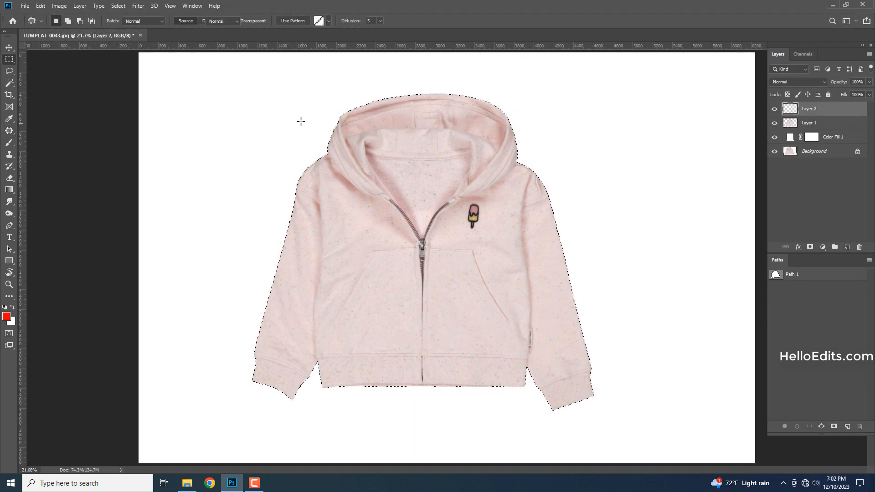
{"action": "left_click_drag", "start_coordinate": [234, 71], "coordinate": [422, 453]}
{"action": "key", "text": "alt+e"}
{"action": "key", "text": "s"}
{"action": "key", "text": "Return"}
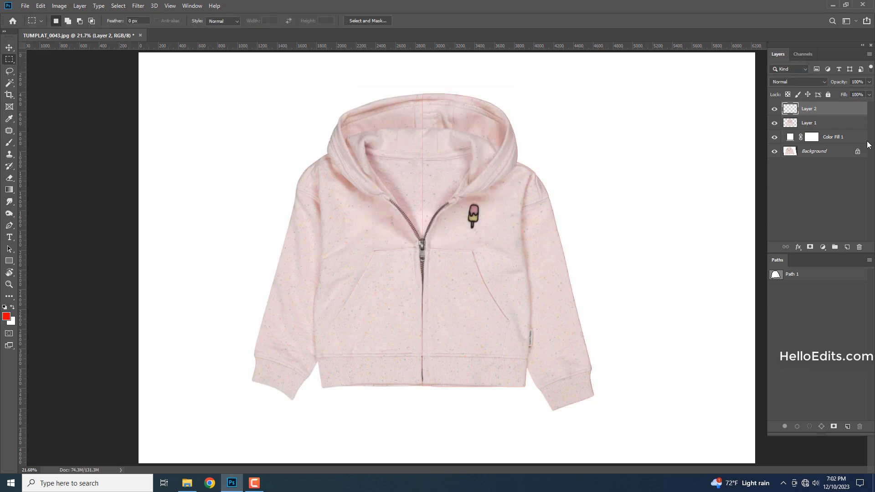
Flip the stroked outline horizontally about the zipper's centre line so it serves as a guide for the left-hand half.
{"action": "key", "text": "ctrl+t"}
{"action": "left_click_drag", "start_coordinate": [436, 252], "coordinate": [424, 252]}
{"action": "right_click", "coordinate": [443, 255]}
{"action": "left_click", "coordinate": [500, 368]}
{"action": "key", "text": "m"}
Open Liquify on Layer 1 and show Layer 2 as the backdrop in front of the hoodie.
{"action": "left_click", "coordinate": [850, 124]}
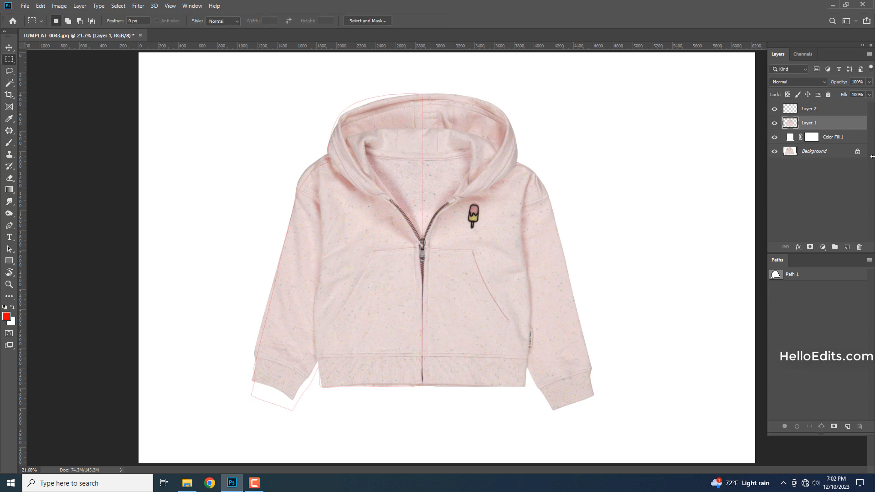
{"action": "key", "text": "ctrl+shift+x"}
{"action": "left_click", "coordinate": [721, 265]}
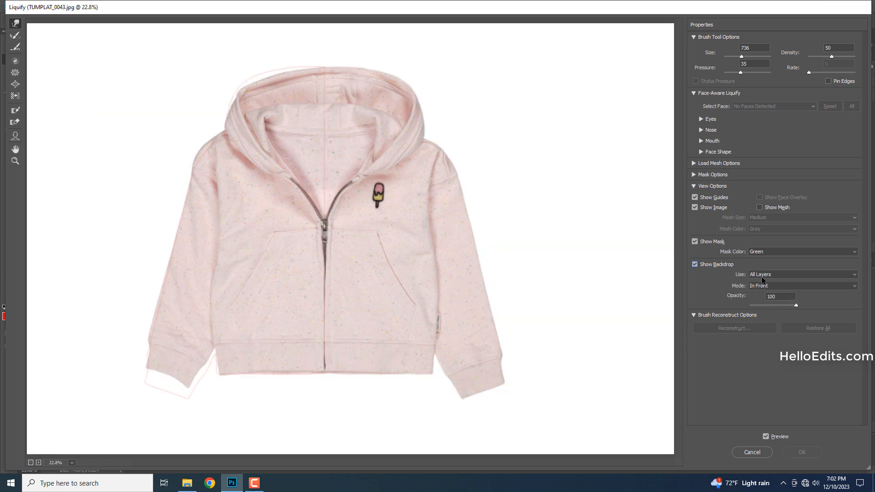
{"action": "left_click", "coordinate": [760, 275]}
{"action": "left_click", "coordinate": [774, 309]}
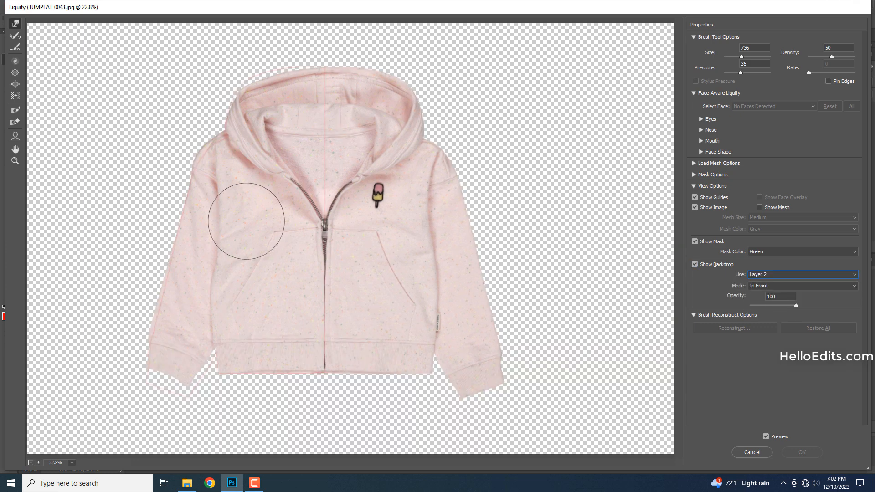
Warp the left-hand outer edge of the hood onto the red guide outline with the Forward Warp tool.
{"action": "scroll", "coordinate": [229, 72], "scroll_direction": "up", "scroll_amount": 5}
{"action": "left_click_drag", "start_coordinate": [371, 178], "coordinate": [321, 117]}
{"action": "key", "text": "bracketright"}
{"action": "key", "text": "bracketleft"}
{"action": "scroll", "coordinate": [232, 91], "scroll_direction": "up", "scroll_amount": 1}
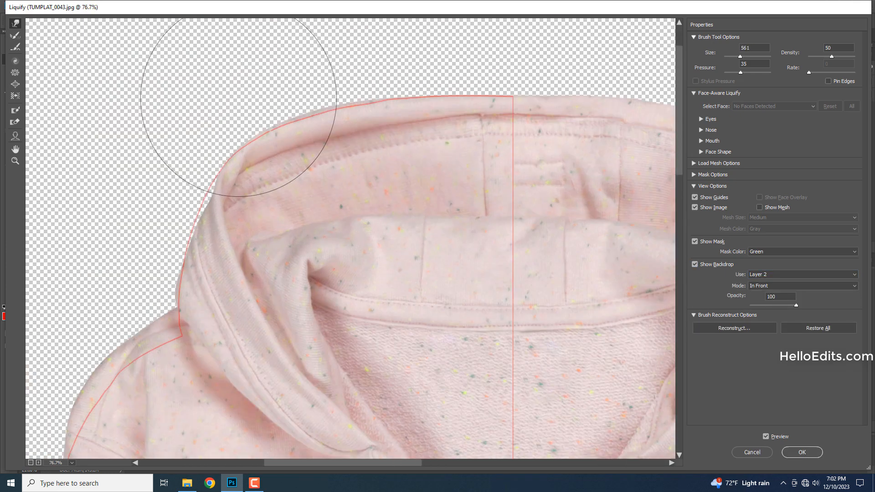
{"action": "scroll", "coordinate": [232, 91], "scroll_direction": "up", "scroll_amount": 3}
{"action": "left_click_drag", "start_coordinate": [315, 166], "coordinate": [412, 117]}
{"action": "left_click_drag", "start_coordinate": [351, 348], "coordinate": [390, 244]}
Push the left-hand shoulder and the outer edge of that sleeve onto the red guide outline.
{"action": "scroll", "coordinate": [342, 267], "scroll_direction": "down", "scroll_amount": 2}
{"action": "left_click_drag", "start_coordinate": [303, 255], "coordinate": [319, 266]}
{"action": "left_click_drag", "start_coordinate": [378, 191], "coordinate": [400, 223]}
{"action": "scroll", "coordinate": [415, 242], "scroll_direction": "down", "scroll_amount": 2}
{"action": "left_click_drag", "start_coordinate": [205, 257], "coordinate": [250, 156]}
{"action": "left_click_drag", "start_coordinate": [151, 404], "coordinate": [242, 231]}
{"action": "left_click_drag", "start_coordinate": [242, 231], "coordinate": [451, 255]}
Reshape the left-hand cuff and the lower inner edge of its sleeve to match the guide outline.
{"action": "scroll", "coordinate": [451, 256], "scroll_direction": "down", "scroll_amount": 2}
{"action": "left_click_drag", "start_coordinate": [565, 255], "coordinate": [499, 173]}
{"action": "left_click_drag", "start_coordinate": [499, 173], "coordinate": [362, 178]}
{"action": "scroll", "coordinate": [362, 242], "scroll_direction": "up", "scroll_amount": 2}
{"action": "mouse_move", "coordinate": [368, 264]}
{"action": "left_mouse_down"}
{"action": "mouse_move", "coordinate": [318, 292]}
{"action": "mouse_move", "coordinate": [303, 313]}
{"action": "left_mouse_up"}
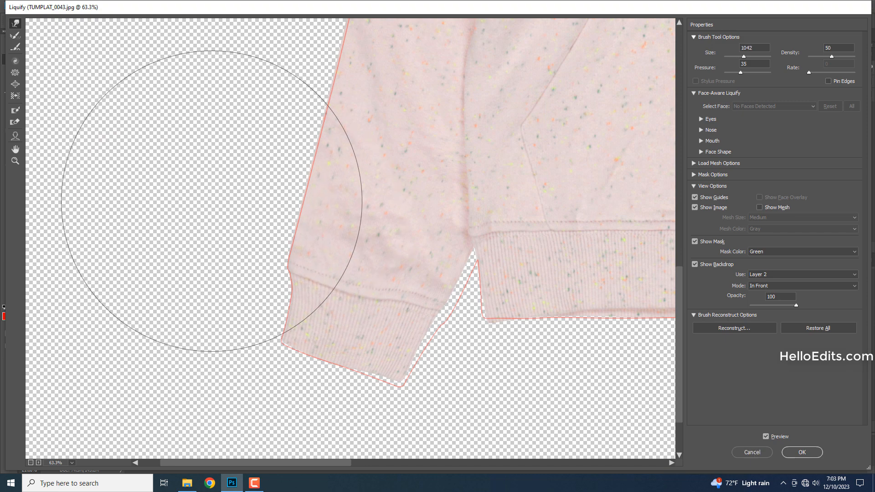
{"action": "left_click_drag", "start_coordinate": [456, 317], "coordinate": [431, 236]}
{"action": "left_click_drag", "start_coordinate": [532, 236], "coordinate": [431, 235]}
{"action": "left_click_drag", "start_coordinate": [422, 281], "coordinate": [444, 281]}
{"action": "left_click_drag", "start_coordinate": [364, 278], "coordinate": [378, 290]}
{"action": "left_click_drag", "start_coordinate": [474, 160], "coordinate": [449, 150]}
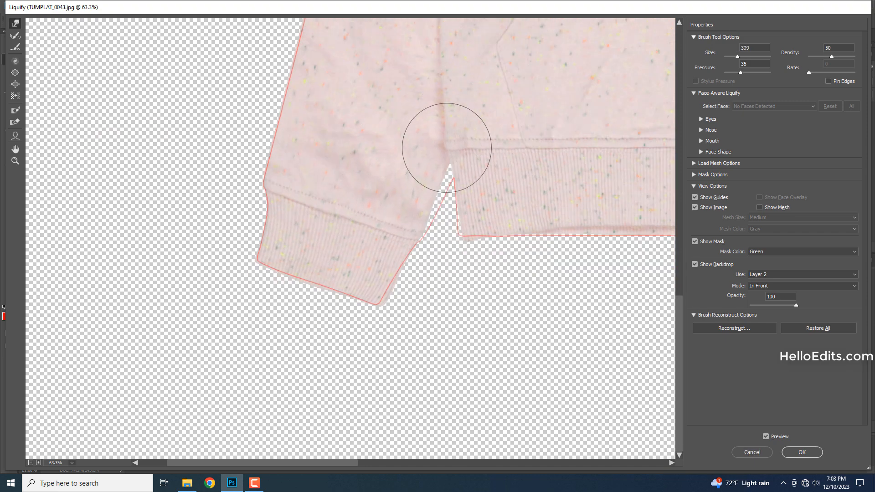
Warp the bottom hem between the left-hand side seam and the zipper onto the guide line.
{"action": "left_click_drag", "start_coordinate": [476, 228], "coordinate": [466, 222]}
{"action": "left_click_drag", "start_coordinate": [619, 236], "coordinate": [379, 221]}
{"action": "left_click_drag", "start_coordinate": [561, 294], "coordinate": [466, 287]}
{"action": "scroll", "coordinate": [525, 219], "scroll_direction": "up", "scroll_amount": 2}
{"action": "left_click_drag", "start_coordinate": [525, 219], "coordinate": [587, 215]}
{"action": "left_click_drag", "start_coordinate": [360, 234], "coordinate": [439, 234]}
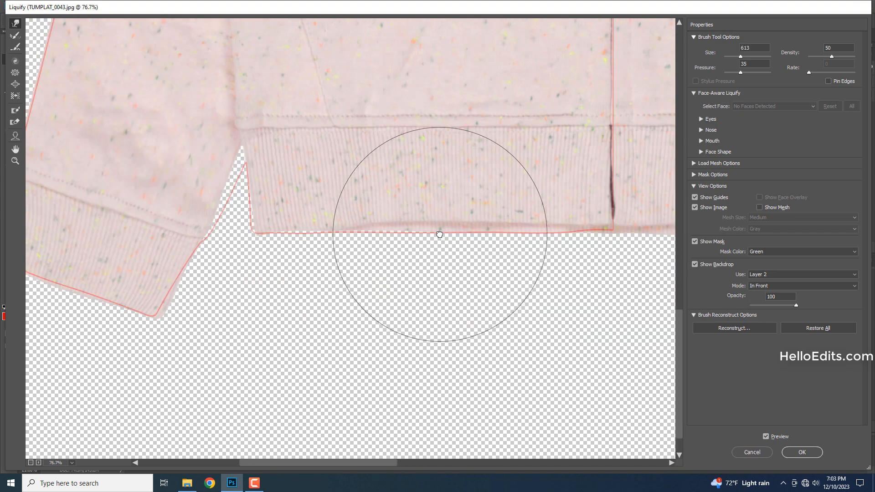
Refine the hem corner and the gap between the left-hand sleeve and the body using varied brush sizes.
{"action": "key", "text": "]"}
{"action": "left_click_drag", "start_coordinate": [292, 215], "coordinate": [367, 257]}
{"action": "key", "text": "]"}
{"action": "mouse_move", "coordinate": [326, 184]}
{"action": "left_mouse_down"}
{"action": "mouse_move", "coordinate": [324, 219]}
{"action": "mouse_move", "coordinate": [274, 261]}
{"action": "left_mouse_up"}
{"action": "key", "text": "["}
{"action": "scroll", "coordinate": [363, 248], "scroll_direction": "down", "scroll_amount": 3, "text": "alt"}
{"action": "key", "text": "["}
{"action": "scroll", "coordinate": [363, 248], "scroll_direction": "down", "scroll_amount": 3, "text": "alt"}
{"action": "key", "text": "]"}
{"action": "mouse_move", "coordinate": [273, 105]}
{"action": "left_mouse_down"}
{"action": "mouse_move", "coordinate": [271, 183]}
{"action": "mouse_move", "coordinate": [343, 230]}
{"action": "left_mouse_up"}
Fine-tune the left-hand shoulder line beside the hood against the guide with a smaller brush.
{"action": "key", "text": "["}
{"action": "scroll", "coordinate": [266, 186], "scroll_direction": "up", "scroll_amount": 3, "text": "alt"}
{"action": "scroll", "coordinate": [232, 168], "scroll_direction": "up", "scroll_amount": 3, "text": "alt"}
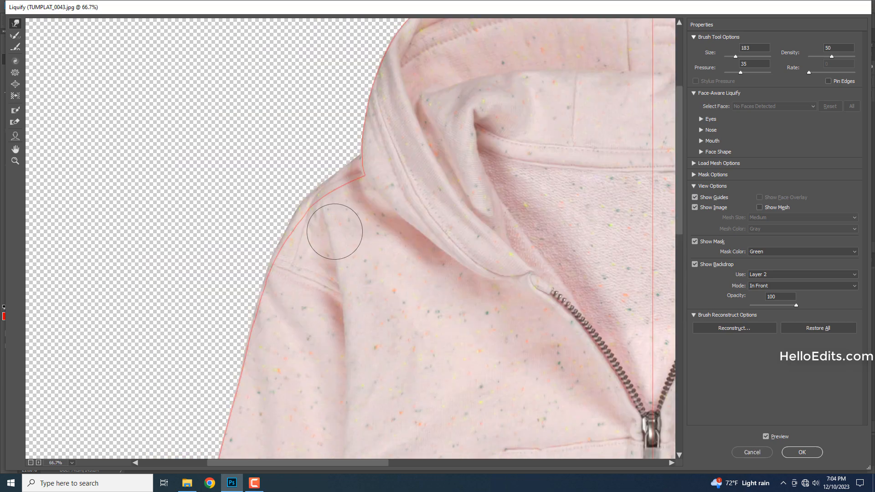
{"action": "left_click_drag", "start_coordinate": [340, 440], "coordinate": [375, 207]}
{"action": "scroll", "coordinate": [375, 207], "scroll_direction": "down", "scroll_amount": 2, "text": "alt"}
{"action": "scroll", "coordinate": [375, 206], "scroll_direction": "down", "scroll_amount": 4, "text": "alt"}
Make final small warps to the hoodie's shape and apply the Liquify changes to Layer 1.
{"action": "left_click_drag", "start_coordinate": [407, 164], "coordinate": [339, 179]}
{"action": "scroll", "coordinate": [340, 180], "scroll_direction": "down", "scroll_amount": 5, "text": "alt"}
{"action": "left_click_drag", "start_coordinate": [269, 322], "coordinate": [210, 319]}
{"action": "scroll", "coordinate": [217, 291], "scroll_direction": "up", "scroll_amount": 5}
{"action": "mouse_move", "coordinate": [537, 259]}
{"action": "left_mouse_down"}
{"action": "mouse_move", "coordinate": [525, 272]}
{"action": "mouse_move", "coordinate": [520, 253]}
{"action": "left_mouse_up"}
{"action": "scroll", "coordinate": [386, 277], "scroll_direction": "down", "scroll_amount": 5}
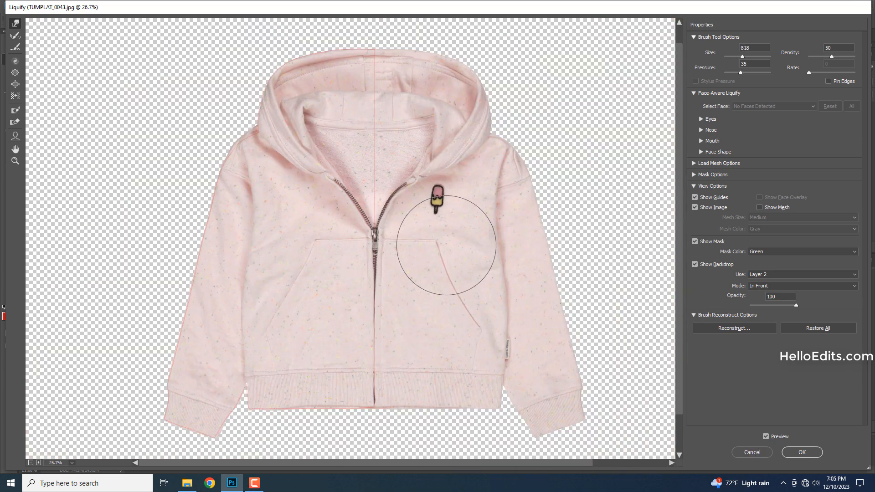
{"action": "scroll", "coordinate": [296, 251], "scroll_direction": "down", "scroll_amount": 2}
{"action": "scroll", "coordinate": [263, 273], "scroll_direction": "up", "scroll_amount": 5}
{"action": "key", "text": "["}
{"action": "left_click_drag", "start_coordinate": [337, 277], "coordinate": [367, 228]}
{"action": "scroll", "coordinate": [367, 228], "scroll_direction": "down", "scroll_amount": 4}
{"action": "key", "text": "Return"}
Reopen Liquify on Layer 1 and use Layer 2 as the backdrop while working on the hood.
{"action": "key", "text": "ctrl+shift+x"}
{"action": "scroll", "coordinate": [386, 258], "scroll_direction": "up", "scroll_amount": 5, "text": "alt"}
{"action": "left_click_drag", "start_coordinate": [386, 59], "coordinate": [551, 273]}
{"action": "scroll", "coordinate": [551, 274], "scroll_direction": "up", "scroll_amount": 3, "text": "alt"}
{"action": "left_click", "coordinate": [775, 274]}
{"action": "left_click", "coordinate": [763, 312]}
Refine the hood's left-hand rim and inner folds against the guide, and apply the Liquify changes.
{"action": "key", "text": "["}
{"action": "left_click_drag", "start_coordinate": [171, 216], "coordinate": [193, 223]}
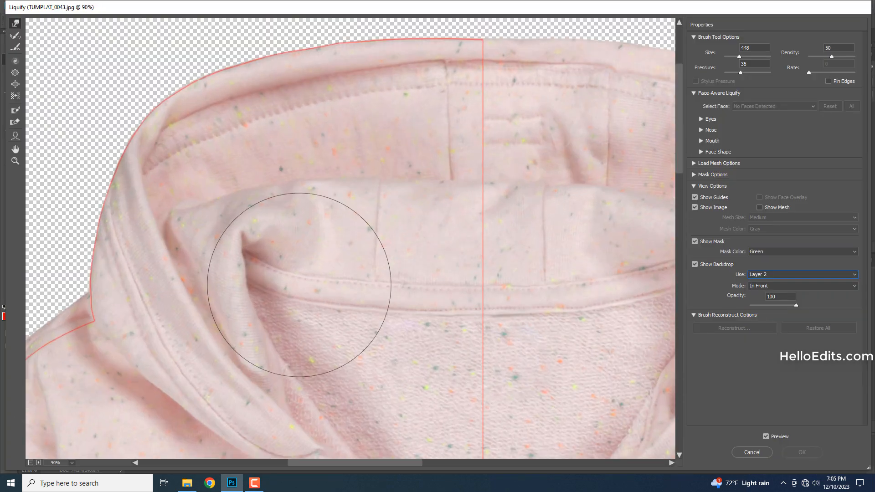
{"action": "key", "text": "]"}
{"action": "left_click_drag", "start_coordinate": [261, 179], "coordinate": [343, 222]}
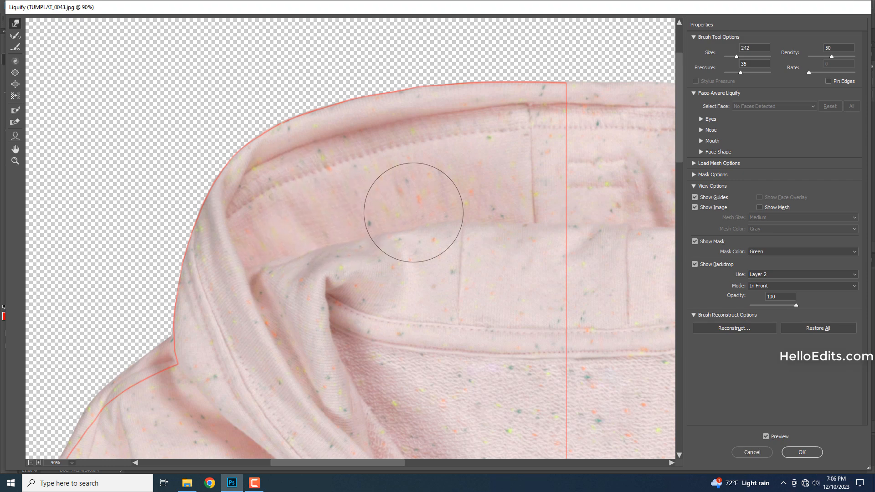
{"action": "left_click_drag", "start_coordinate": [264, 265], "coordinate": [242, 271]}
{"action": "key", "text": "]"}
{"action": "key", "text": "]"}
{"action": "key", "text": "]"}
{"action": "key", "text": "]"}
{"action": "key", "text": "]"}
{"action": "scroll", "coordinate": [351, 241], "scroll_direction": "down", "scroll_amount": 4}
{"action": "key", "text": "Return"}
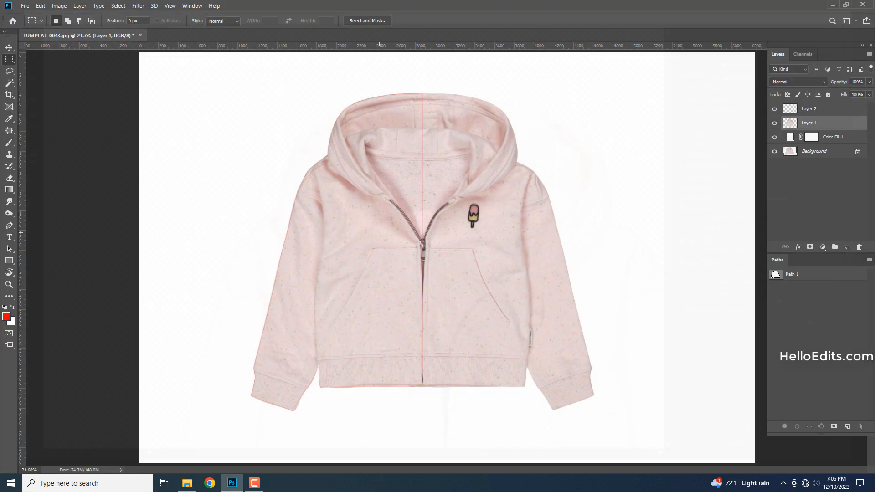
Delete the red guide outline on Layer 2.
{"action": "left_click", "coordinate": [809, 109]}
{"action": "left_click_drag", "start_coordinate": [842, 108], "coordinate": [859, 247]}
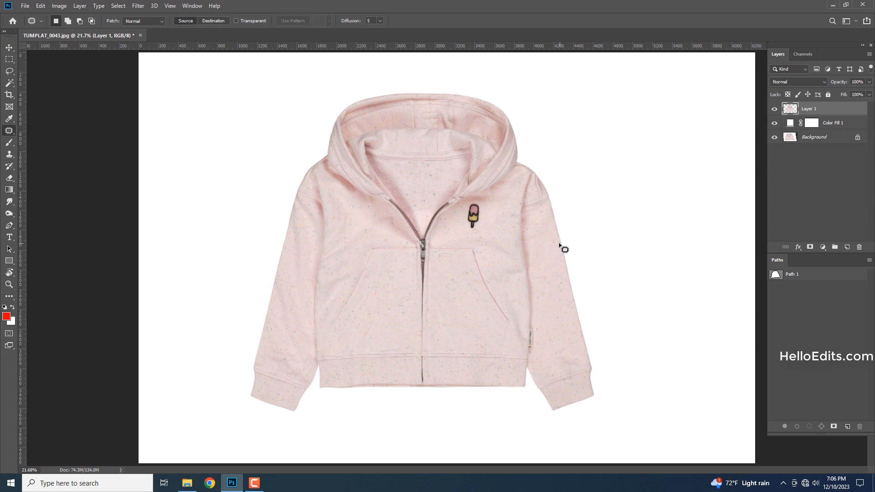
Patch the creases on the right-hand body panel from below the popsicle badge down to the side label.
{"action": "scroll", "coordinate": [564, 249], "scroll_direction": "up", "scroll_amount": 5}
{"action": "left_click_drag", "start_coordinate": [507, 292], "coordinate": [440, 277]}
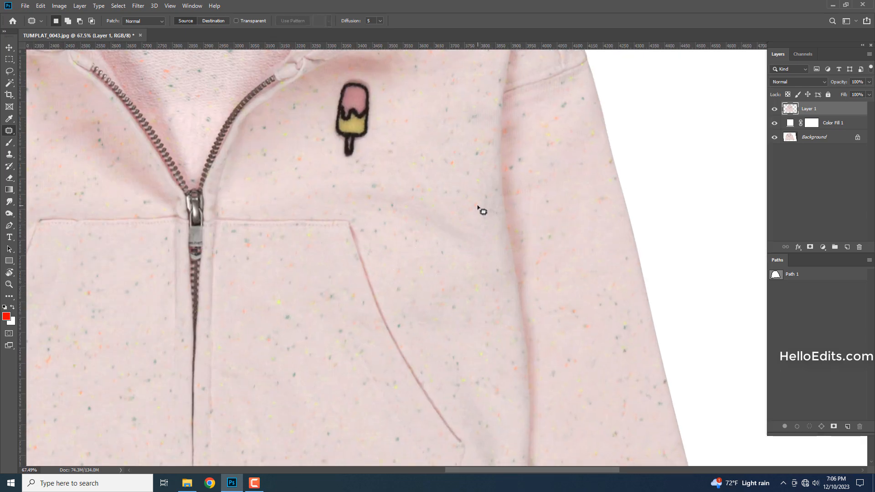
{"action": "left_click_drag", "start_coordinate": [374, 187], "coordinate": [457, 199]}
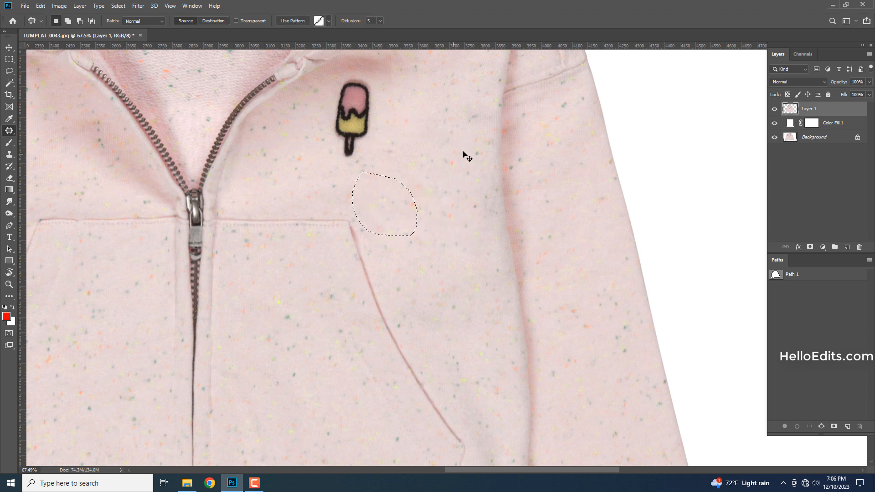
{"action": "left_click_drag", "start_coordinate": [490, 238], "coordinate": [485, 178]}
{"action": "left_click_drag", "start_coordinate": [496, 292], "coordinate": [494, 264]}
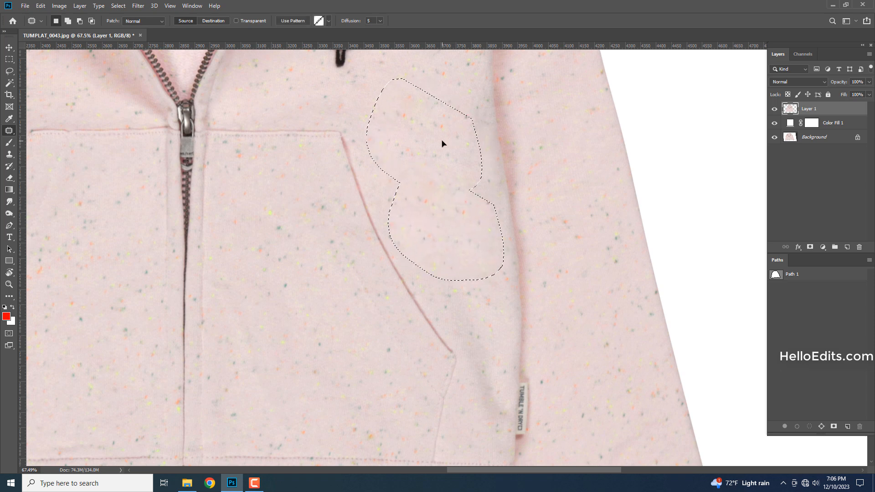
{"action": "left_click_drag", "start_coordinate": [494, 334], "coordinate": [488, 308]}
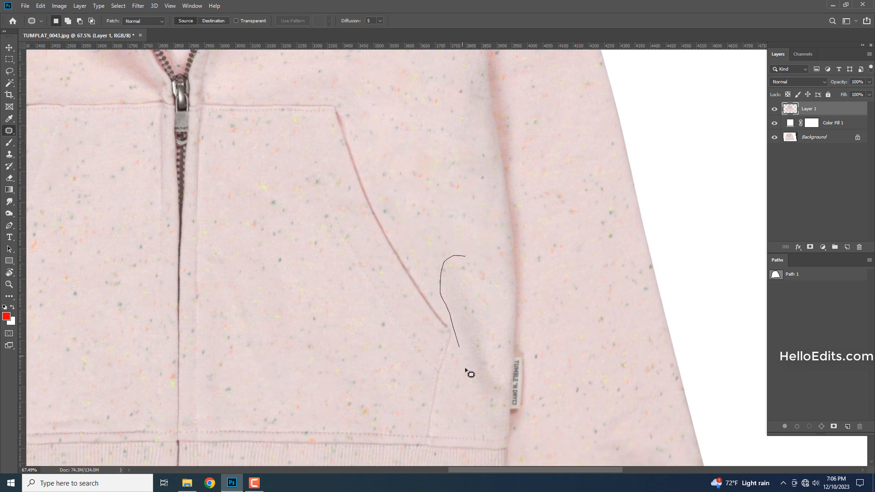
{"action": "left_click_drag", "start_coordinate": [501, 358], "coordinate": [475, 199]}
{"action": "scroll", "coordinate": [505, 194], "scroll_direction": "up", "scroll_amount": 3, "text": "alt"}
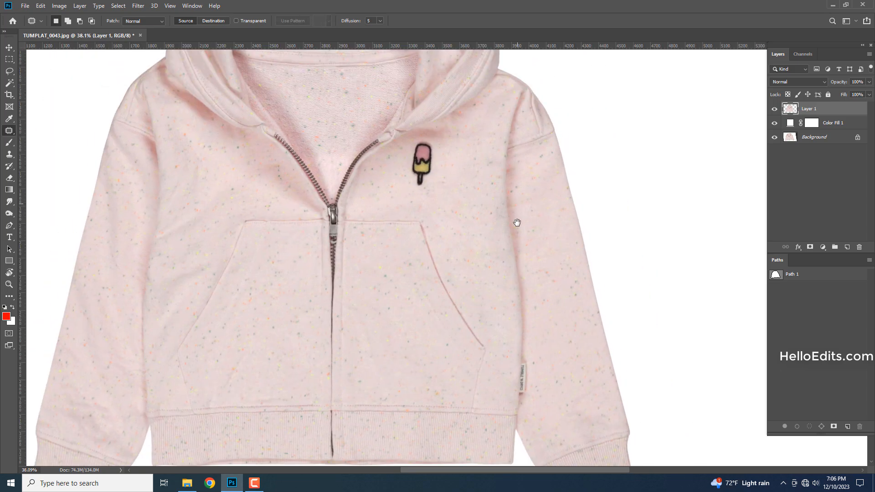
{"action": "mouse_move", "coordinate": [483, 176]}
{"action": "left_mouse_down"}
{"action": "mouse_move", "coordinate": [497, 222]}
{"action": "mouse_move", "coordinate": [481, 177]}
{"action": "left_mouse_up"}
{"action": "key", "text": "ctrl+d"}
Patch the wrinkles on the right-hand sleeve with clean fabric and clear the selection.
{"action": "left_click_drag", "start_coordinate": [561, 208], "coordinate": [530, 176]}
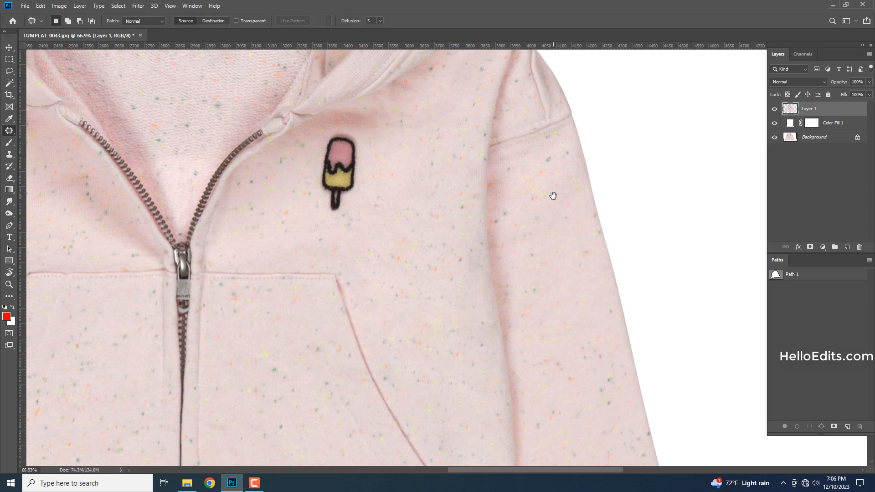
{"action": "scroll", "coordinate": [553, 197], "scroll_direction": "down", "scroll_amount": 6}
{"action": "left_click_drag", "start_coordinate": [552, 179], "coordinate": [543, 132]}
{"action": "scroll", "coordinate": [606, 365], "scroll_direction": "up", "scroll_amount": 8}
{"action": "mouse_move", "coordinate": [616, 369]}
{"action": "left_mouse_down"}
{"action": "mouse_move", "coordinate": [500, 348]}
{"action": "mouse_move", "coordinate": [618, 362]}
{"action": "left_mouse_up"}
{"action": "left_click_drag", "start_coordinate": [577, 214], "coordinate": [551, 246]}
{"action": "key", "text": "ctrl+d"}
{"action": "scroll", "coordinate": [613, 348], "scroll_direction": "down", "scroll_amount": 5}
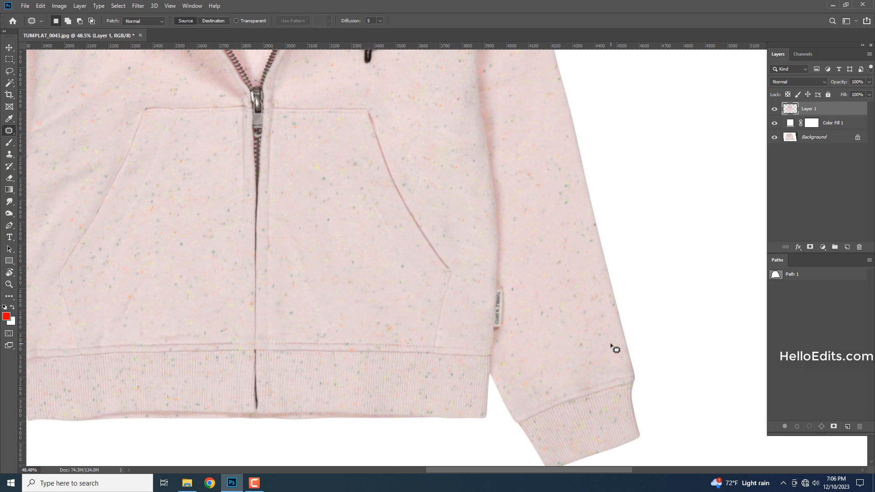
Patch the first creases along the middle of the left-hand sleeve with clean fabric.
{"action": "scroll", "coordinate": [611, 345], "scroll_direction": "down", "scroll_amount": 3}
{"action": "left_click_drag", "start_coordinate": [351, 254], "coordinate": [503, 305]}
{"action": "left_click_drag", "start_coordinate": [378, 256], "coordinate": [425, 197]}
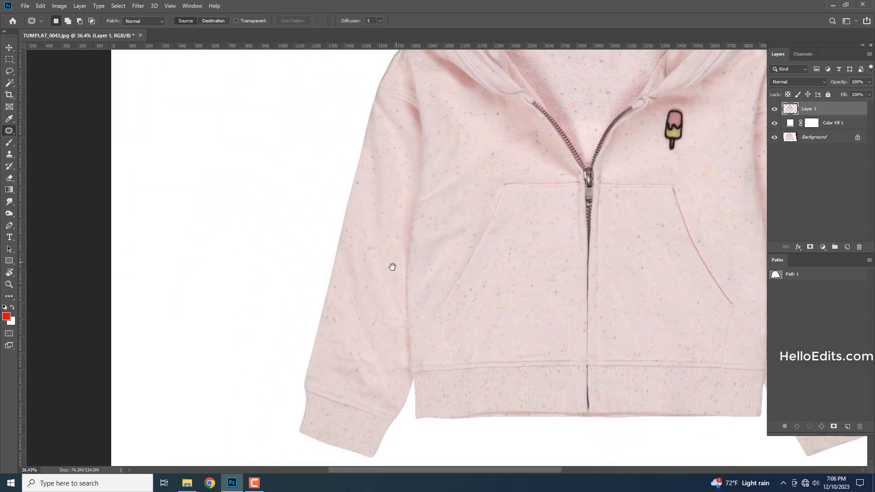
{"action": "scroll", "coordinate": [395, 261], "scroll_direction": "up", "scroll_amount": 5}
{"action": "mouse_move", "coordinate": [325, 221]}
{"action": "left_mouse_down"}
{"action": "mouse_move", "coordinate": [348, 375]}
{"action": "mouse_move", "coordinate": [359, 299]}
{"action": "mouse_move", "coordinate": [332, 215]}
{"action": "left_mouse_up"}
{"action": "mouse_move", "coordinate": [377, 161]}
{"action": "left_mouse_down"}
{"action": "mouse_move", "coordinate": [386, 273]}
{"action": "mouse_move", "coordinate": [396, 278]}
{"action": "left_mouse_up"}
{"action": "key", "text": "ctrl+d"}
{"action": "mouse_move", "coordinate": [352, 213]}
{"action": "left_mouse_down"}
{"action": "mouse_move", "coordinate": [343, 268]}
{"action": "mouse_move", "coordinate": [394, 307]}
{"action": "mouse_move", "coordinate": [388, 291]}
{"action": "left_mouse_up"}
{"action": "mouse_move", "coordinate": [385, 313]}
{"action": "left_mouse_down"}
{"action": "mouse_move", "coordinate": [399, 229]}
{"action": "mouse_move", "coordinate": [389, 245]}
{"action": "mouse_move", "coordinate": [612, 268]}
{"action": "mouse_move", "coordinate": [654, 323]}
{"action": "mouse_move", "coordinate": [697, 327]}
{"action": "left_mouse_up"}
{"action": "key", "text": "ctrl+d"}
Remove the remaining folds on the lower half of the left-hand sleeve with the Patch tool.
{"action": "mouse_move", "coordinate": [633, 340]}
{"action": "left_mouse_down"}
{"action": "mouse_move", "coordinate": [582, 255]}
{"action": "mouse_move", "coordinate": [541, 340]}
{"action": "mouse_move", "coordinate": [588, 269]}
{"action": "left_mouse_up"}
{"action": "left_click_drag", "start_coordinate": [568, 241], "coordinate": [565, 210]}
{"action": "key", "text": "ctrl+d"}
{"action": "left_click_drag", "start_coordinate": [485, 319], "coordinate": [548, 277]}
{"action": "mouse_move", "coordinate": [338, 286]}
{"action": "left_mouse_down"}
{"action": "mouse_move", "coordinate": [361, 381]}
{"action": "mouse_move", "coordinate": [426, 302]}
{"action": "mouse_move", "coordinate": [337, 286]}
{"action": "left_mouse_up"}
{"action": "left_click_drag", "start_coordinate": [419, 250], "coordinate": [419, 252]}
{"action": "key", "text": "ctrl+d"}
{"action": "mouse_move", "coordinate": [329, 218]}
{"action": "left_mouse_down"}
{"action": "mouse_move", "coordinate": [305, 272]}
{"action": "mouse_move", "coordinate": [345, 243]}
{"action": "mouse_move", "coordinate": [330, 219]}
{"action": "left_mouse_up"}
{"action": "left_click_drag", "start_coordinate": [351, 276], "coordinate": [396, 290]}
{"action": "key", "text": "ctrl+d"}
Patch the shading and creases just above the left-hand cuff and along the sleeve's inner edge.
{"action": "mouse_move", "coordinate": [442, 326]}
{"action": "left_mouse_down"}
{"action": "mouse_move", "coordinate": [418, 406]}
{"action": "mouse_move", "coordinate": [357, 391]}
{"action": "mouse_move", "coordinate": [334, 350]}
{"action": "left_mouse_up"}
{"action": "mouse_move", "coordinate": [438, 293]}
{"action": "left_mouse_down"}
{"action": "mouse_move", "coordinate": [445, 367]}
{"action": "mouse_move", "coordinate": [434, 412]}
{"action": "left_mouse_up"}
{"action": "left_click_drag", "start_coordinate": [358, 402], "coordinate": [343, 329]}
{"action": "mouse_move", "coordinate": [397, 335]}
{"action": "left_mouse_down"}
{"action": "mouse_move", "coordinate": [309, 322]}
{"action": "mouse_move", "coordinate": [612, 204]}
{"action": "left_mouse_up"}
{"action": "left_click", "coordinate": [363, 347]}
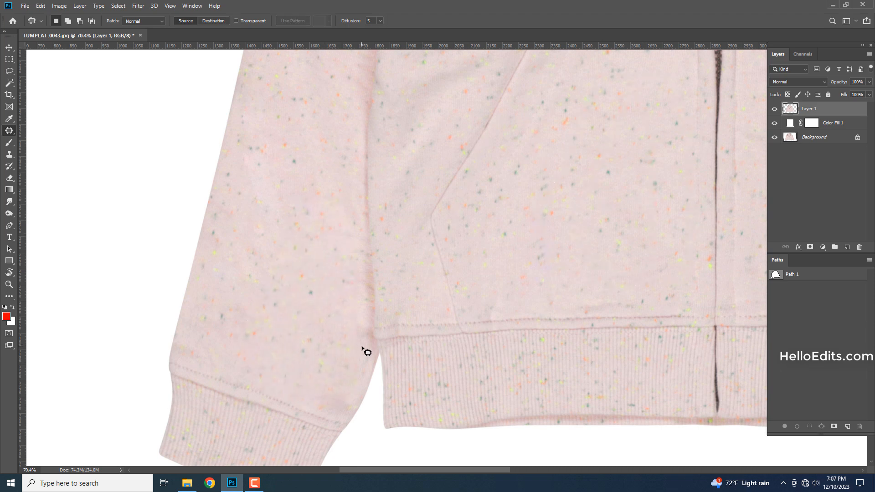
{"action": "left_click_drag", "start_coordinate": [310, 391], "coordinate": [354, 348]}
{"action": "left_click_drag", "start_coordinate": [339, 378], "coordinate": [328, 313]}
{"action": "key", "text": "ctrl+d"}
{"action": "left_click_drag", "start_coordinate": [368, 353], "coordinate": [350, 269]}
{"action": "key", "text": "ctrl+d"}
{"action": "scroll", "coordinate": [359, 237], "scroll_direction": "down", "scroll_amount": 3}
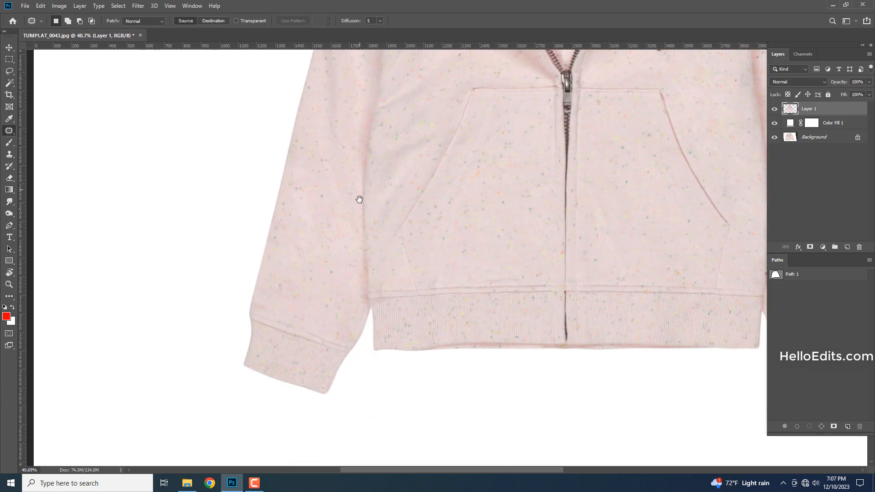
Smooth the upper left-hand sleeve below the shoulder seam by patching its creases with clean fabric.
{"action": "left_click_drag", "start_coordinate": [359, 189], "coordinate": [362, 299]}
{"action": "scroll", "coordinate": [357, 211], "scroll_direction": "up", "scroll_amount": 2}
{"action": "mouse_move", "coordinate": [341, 137]}
{"action": "left_mouse_down"}
{"action": "mouse_move", "coordinate": [316, 215]}
{"action": "mouse_move", "coordinate": [346, 269]}
{"action": "mouse_move", "coordinate": [342, 136]}
{"action": "left_mouse_up"}
{"action": "mouse_move", "coordinate": [332, 215]}
{"action": "left_mouse_down"}
{"action": "mouse_move", "coordinate": [480, 292]}
{"action": "mouse_move", "coordinate": [611, 342]}
{"action": "left_mouse_up"}
{"action": "key", "text": "ctrl+d"}
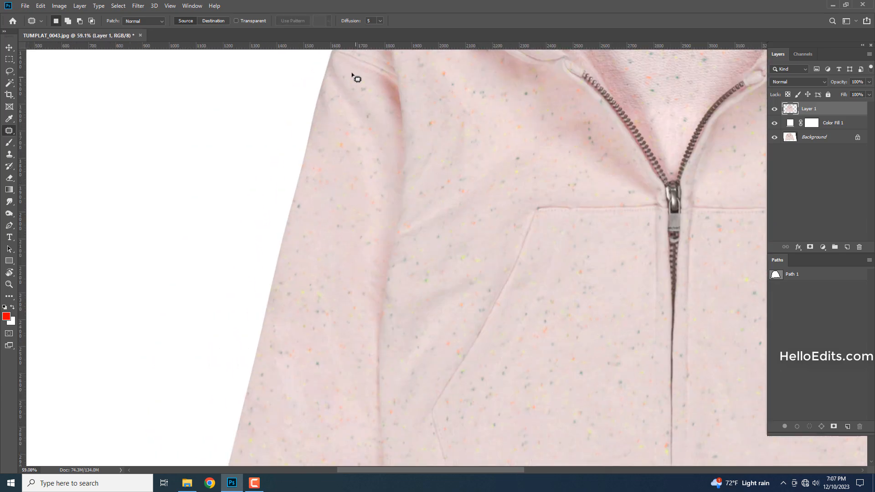
{"action": "mouse_move", "coordinate": [330, 73]}
{"action": "left_mouse_down"}
{"action": "mouse_move", "coordinate": [371, 147]}
{"action": "mouse_move", "coordinate": [353, 75]}
{"action": "left_mouse_up"}
{"action": "left_click_drag", "start_coordinate": [363, 125], "coordinate": [358, 173]}
{"action": "key", "text": "ctrl+d"}
{"action": "scroll", "coordinate": [380, 221], "scroll_direction": "down", "scroll_amount": 3}
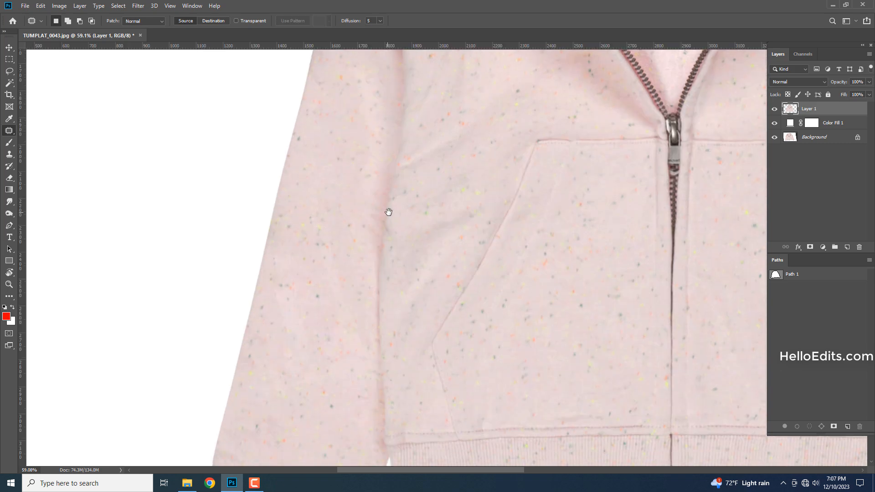
Patch the leftover crease on the left-hand sleeve beside the body panel and clear the selection.
{"action": "mouse_move", "coordinate": [372, 172]}
{"action": "left_mouse_down"}
{"action": "mouse_move", "coordinate": [365, 243]}
{"action": "mouse_move", "coordinate": [349, 178]}
{"action": "left_mouse_up"}
{"action": "mouse_move", "coordinate": [313, 250]}
{"action": "left_mouse_down"}
{"action": "mouse_move", "coordinate": [302, 332]}
{"action": "mouse_move", "coordinate": [313, 251]}
{"action": "left_mouse_up"}
{"action": "key", "text": "ctrl+d"}
{"action": "scroll", "coordinate": [432, 193], "scroll_direction": "up", "scroll_amount": 2}
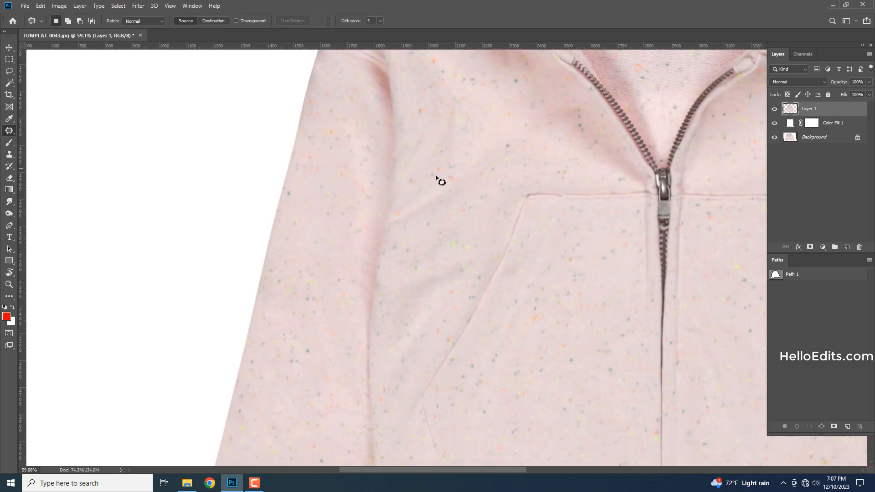
Patch the diagonal creases on the body panel between the left-hand sleeve and the pocket opening with clean fabric.
{"action": "left_click_drag", "start_coordinate": [395, 221], "coordinate": [463, 166]}
{"action": "left_click_drag", "start_coordinate": [479, 156], "coordinate": [526, 300]}
{"action": "key", "text": "ctrl+d"}
{"action": "mouse_move", "coordinate": [366, 221]}
{"action": "left_mouse_down"}
{"action": "mouse_move", "coordinate": [344, 348]}
{"action": "mouse_move", "coordinate": [425, 272]}
{"action": "mouse_move", "coordinate": [450, 213]}
{"action": "mouse_move", "coordinate": [457, 147]}
{"action": "mouse_move", "coordinate": [421, 164]}
{"action": "left_mouse_up"}
{"action": "mouse_move", "coordinate": [382, 263]}
{"action": "left_mouse_down"}
{"action": "mouse_move", "coordinate": [402, 247]}
{"action": "mouse_move", "coordinate": [488, 307]}
{"action": "left_mouse_up"}
{"action": "key", "text": "ctrl+d"}
{"action": "mouse_move", "coordinate": [498, 131]}
{"action": "left_mouse_down"}
{"action": "mouse_move", "coordinate": [453, 184]}
{"action": "mouse_move", "coordinate": [493, 129]}
{"action": "left_mouse_up"}
{"action": "left_click_drag", "start_coordinate": [478, 143], "coordinate": [496, 280]}
{"action": "key", "text": "ctrl+d"}
Smooth the remaining folds on the left-hand side of the chest beside the sleeve seam with the Patch tool.
{"action": "scroll", "coordinate": [447, 160], "scroll_direction": "up", "scroll_amount": 2}
{"action": "mouse_move", "coordinate": [381, 124]}
{"action": "left_mouse_down"}
{"action": "mouse_move", "coordinate": [403, 244]}
{"action": "mouse_move", "coordinate": [421, 128]}
{"action": "mouse_move", "coordinate": [395, 68]}
{"action": "left_mouse_up"}
{"action": "left_click_drag", "start_coordinate": [364, 107], "coordinate": [367, 108]}
{"action": "left_click_drag", "start_coordinate": [410, 204], "coordinate": [529, 406]}
{"action": "key", "text": "ctrl+d"}
{"action": "mouse_move", "coordinate": [441, 225]}
{"action": "left_mouse_down"}
{"action": "mouse_move", "coordinate": [440, 191]}
{"action": "mouse_move", "coordinate": [361, 308]}
{"action": "mouse_move", "coordinate": [415, 221]}
{"action": "left_mouse_up"}
{"action": "left_click_drag", "start_coordinate": [418, 263], "coordinate": [469, 308]}
{"action": "key", "text": "ctrl+d"}
{"action": "mouse_move", "coordinate": [396, 218]}
{"action": "left_mouse_down"}
{"action": "mouse_move", "coordinate": [416, 242]}
{"action": "mouse_move", "coordinate": [397, 220]}
{"action": "left_mouse_up"}
{"action": "mouse_move", "coordinate": [412, 241]}
{"action": "left_mouse_down"}
{"action": "mouse_move", "coordinate": [553, 355]}
{"action": "mouse_move", "coordinate": [541, 348]}
{"action": "left_mouse_up"}
{"action": "key", "text": "ctrl+d"}
{"action": "mouse_move", "coordinate": [376, 193]}
{"action": "left_mouse_down"}
{"action": "mouse_move", "coordinate": [360, 228]}
{"action": "mouse_move", "coordinate": [357, 344]}
{"action": "mouse_move", "coordinate": [387, 246]}
{"action": "mouse_move", "coordinate": [546, 328]}
{"action": "left_mouse_up"}
{"action": "key", "text": "ctrl+d"}
Patch the shading on the lower body panel between the left-hand sleeve and the pocket, down to the hem seam.
{"action": "scroll", "coordinate": [388, 294], "scroll_direction": "down", "scroll_amount": 2}
{"action": "scroll", "coordinate": [412, 284], "scroll_direction": "down", "scroll_amount": 3}
{"action": "scroll", "coordinate": [411, 282], "scroll_direction": "up", "scroll_amount": 2}
{"action": "mouse_move", "coordinate": [415, 249]}
{"action": "left_mouse_down"}
{"action": "mouse_move", "coordinate": [397, 296]}
{"action": "mouse_move", "coordinate": [393, 262]}
{"action": "mouse_move", "coordinate": [412, 249]}
{"action": "mouse_move", "coordinate": [372, 337]}
{"action": "mouse_move", "coordinate": [395, 268]}
{"action": "left_mouse_up"}
{"action": "key", "text": "ctrl+d"}
{"action": "left_click_drag", "start_coordinate": [393, 305], "coordinate": [475, 323]}
{"action": "key", "text": "ctrl+d"}
{"action": "mouse_move", "coordinate": [360, 376]}
{"action": "left_mouse_down"}
{"action": "mouse_move", "coordinate": [355, 266]}
{"action": "mouse_move", "coordinate": [406, 243]}
{"action": "left_mouse_up"}
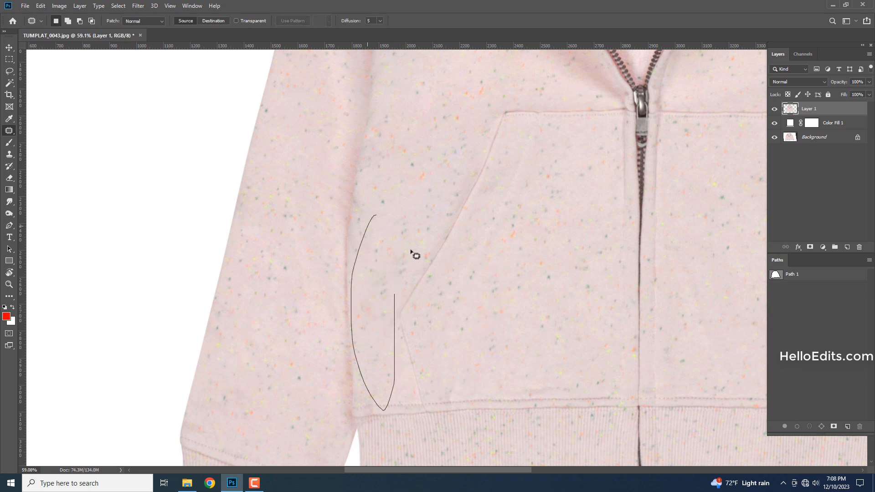
{"action": "mouse_move", "coordinate": [393, 320]}
{"action": "left_mouse_down"}
{"action": "mouse_move", "coordinate": [394, 296]}
{"action": "mouse_move", "coordinate": [536, 290]}
{"action": "left_mouse_up"}
{"action": "key", "text": "ctrl+d"}
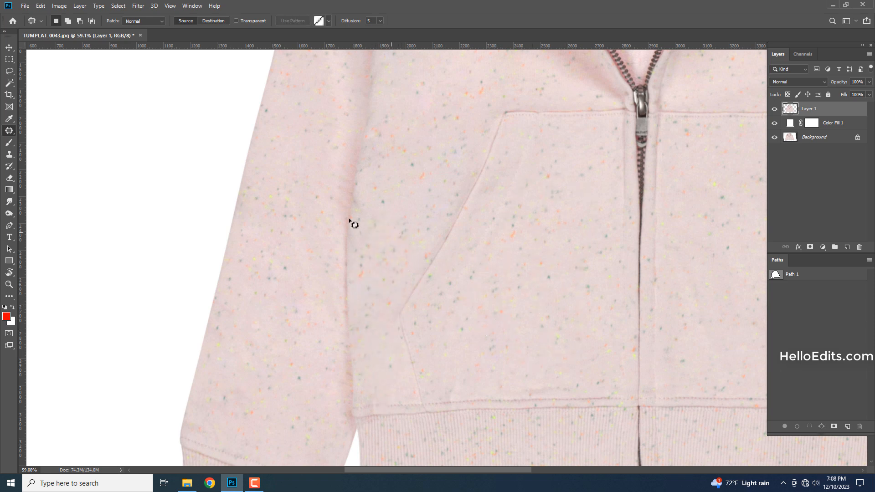
Patch the rough shading along the boundary between the left-hand sleeve and the body panel.
{"action": "scroll", "coordinate": [355, 231], "scroll_direction": "down", "scroll_amount": 3}
{"action": "scroll", "coordinate": [355, 231], "scroll_direction": "up", "scroll_amount": 5}
{"action": "mouse_move", "coordinate": [336, 198]}
{"action": "left_mouse_down"}
{"action": "mouse_move", "coordinate": [304, 304]}
{"action": "mouse_move", "coordinate": [346, 230]}
{"action": "left_mouse_up"}
{"action": "left_click_drag", "start_coordinate": [334, 274], "coordinate": [372, 145]}
{"action": "key", "text": "ctrl+d"}
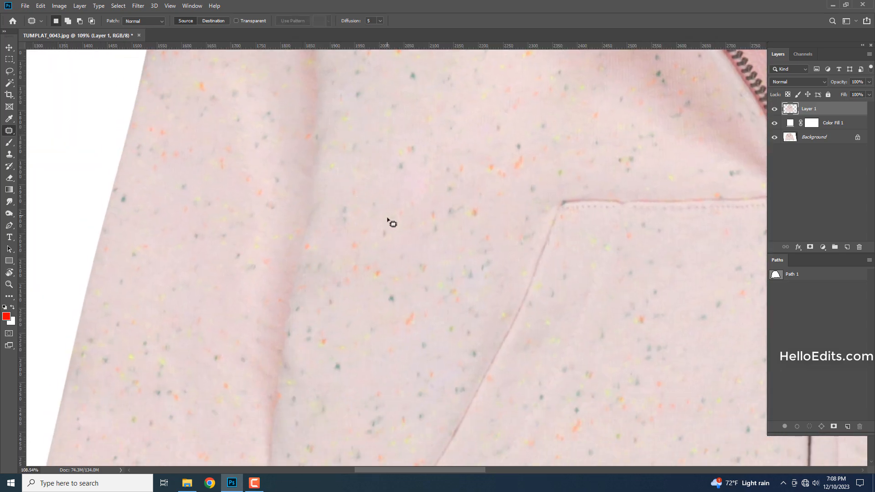
Patch the creases inside the left-hand pocket next to its slanted opening.
{"action": "scroll", "coordinate": [389, 228], "scroll_direction": "down", "scroll_amount": 3}
{"action": "scroll", "coordinate": [392, 233], "scroll_direction": "down", "scroll_amount": 3}
{"action": "scroll", "coordinate": [428, 251], "scroll_direction": "up", "scroll_amount": 5}
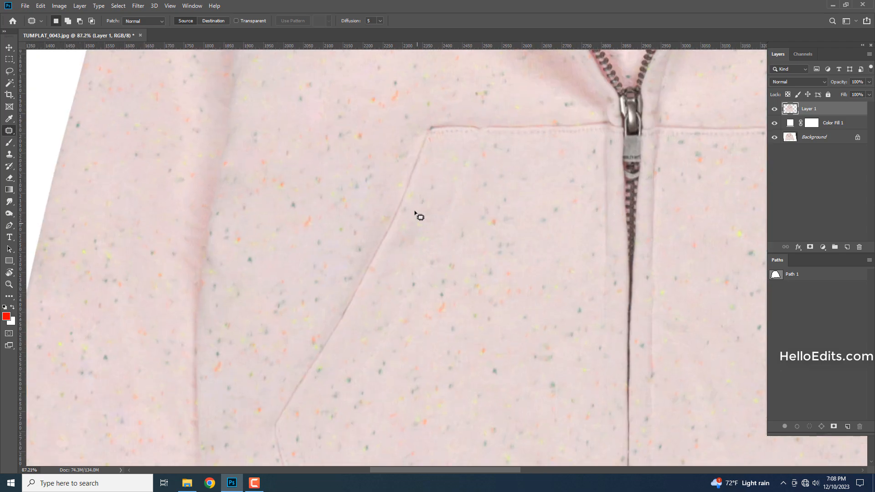
{"action": "left_click_drag", "start_coordinate": [393, 280], "coordinate": [415, 214]}
{"action": "mouse_move", "coordinate": [419, 234]}
{"action": "left_mouse_down"}
{"action": "mouse_move", "coordinate": [435, 300]}
{"action": "mouse_move", "coordinate": [452, 320]}
{"action": "left_mouse_up"}
{"action": "key", "text": "ctrl+d"}
{"action": "mouse_move", "coordinate": [405, 222]}
{"action": "left_mouse_down"}
{"action": "mouse_move", "coordinate": [390, 268]}
{"action": "mouse_move", "coordinate": [412, 258]}
{"action": "left_mouse_up"}
Remove the remaining diagonal creases in the middle of the left-hand pocket with the Patch tool.
{"action": "scroll", "coordinate": [419, 257], "scroll_direction": "down", "scroll_amount": 3}
{"action": "scroll", "coordinate": [419, 257], "scroll_direction": "down", "scroll_amount": 1}
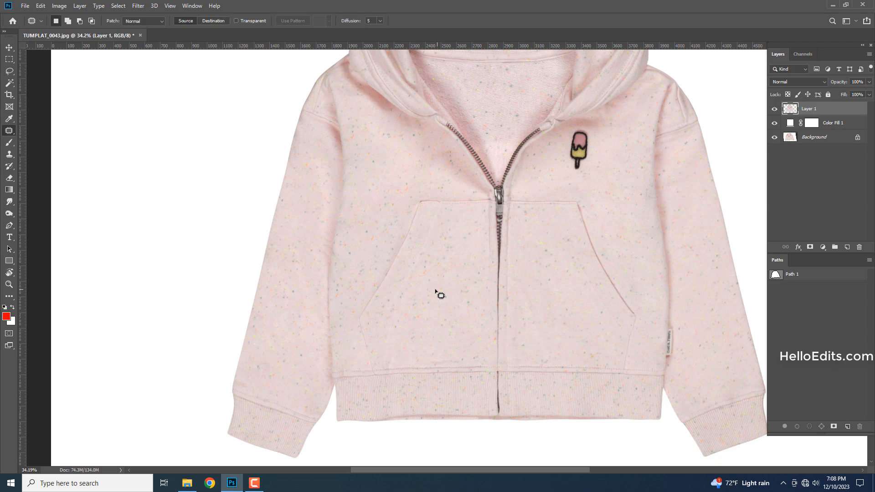
{"action": "scroll", "coordinate": [436, 292], "scroll_direction": "up", "scroll_amount": 3}
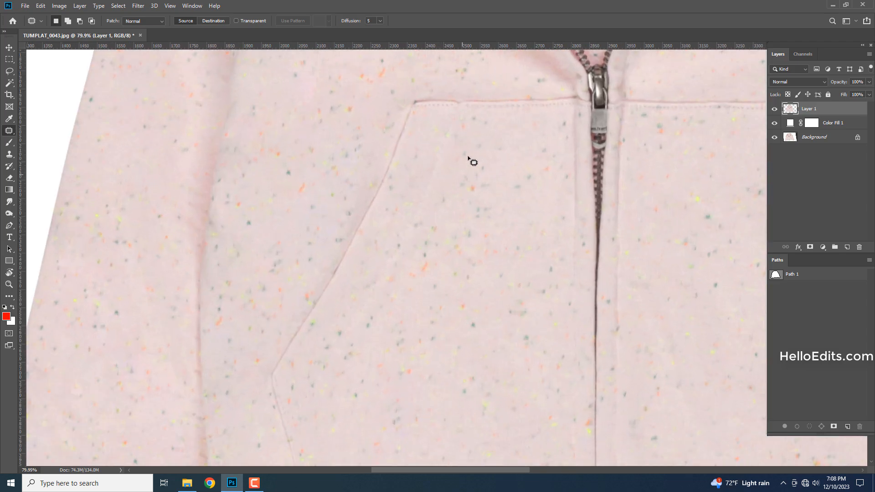
{"action": "mouse_move", "coordinate": [432, 207]}
{"action": "left_mouse_down"}
{"action": "mouse_move", "coordinate": [394, 283]}
{"action": "mouse_move", "coordinate": [444, 256]}
{"action": "left_mouse_up"}
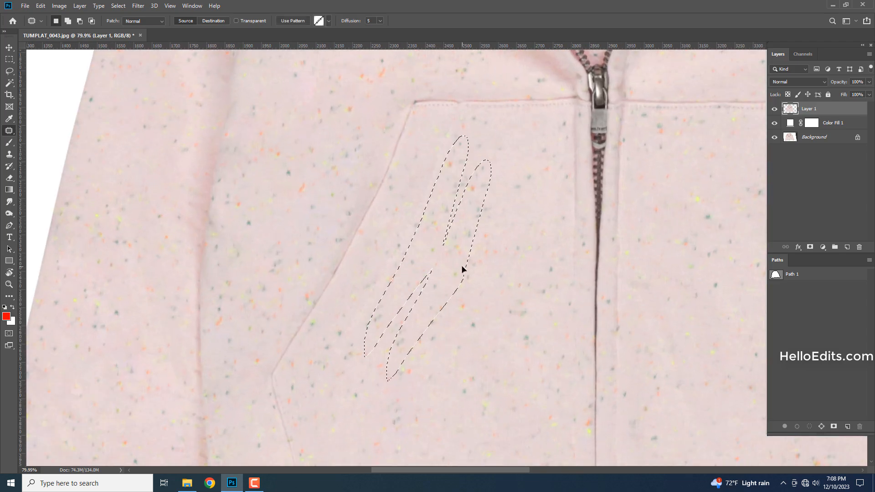
{"action": "key", "text": "ctrl+d"}
{"action": "scroll", "coordinate": [408, 302], "scroll_direction": "down", "scroll_amount": 5}
{"action": "scroll", "coordinate": [399, 310], "scroll_direction": "up", "scroll_amount": 2}
{"action": "mouse_move", "coordinate": [393, 287]}
{"action": "left_mouse_down"}
{"action": "mouse_move", "coordinate": [378, 304]}
{"action": "mouse_move", "coordinate": [390, 315]}
{"action": "left_mouse_up"}
{"action": "scroll", "coordinate": [428, 325], "scroll_direction": "down", "scroll_amount": 2}
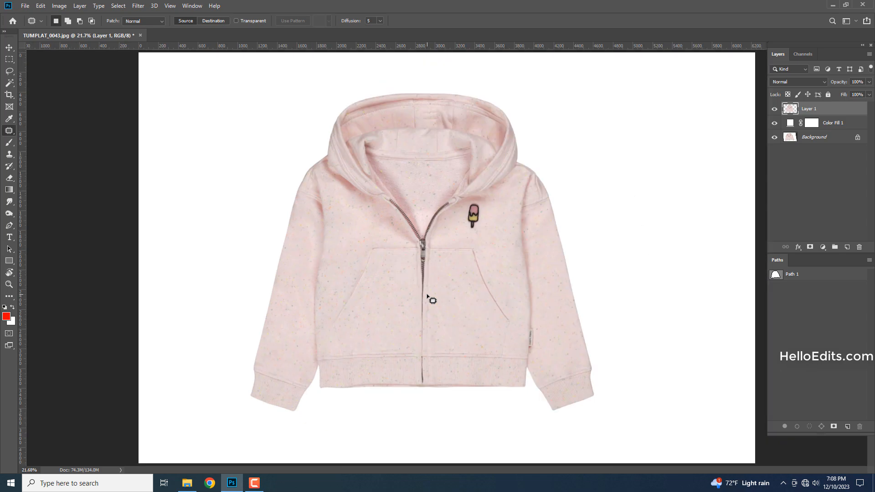
Patch the dark fold in the hood lining between the label stitching and the right-hand vertical seam.
{"action": "scroll", "coordinate": [450, 124], "scroll_direction": "up", "scroll_amount": 1}
{"action": "scroll", "coordinate": [450, 124], "scroll_direction": "up", "scroll_amount": 5}
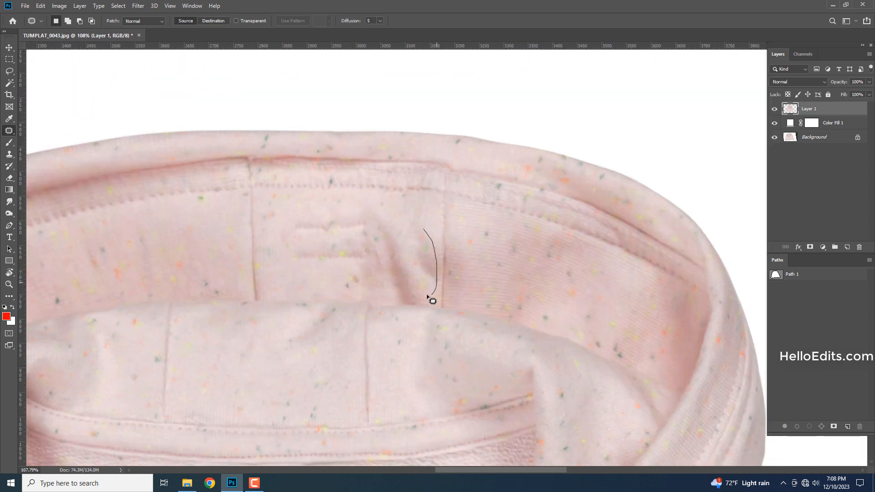
{"action": "left_click_drag", "start_coordinate": [424, 214], "coordinate": [411, 206]}
{"action": "left_click_drag", "start_coordinate": [418, 259], "coordinate": [495, 270]}
{"action": "key", "text": "ctrl+d"}
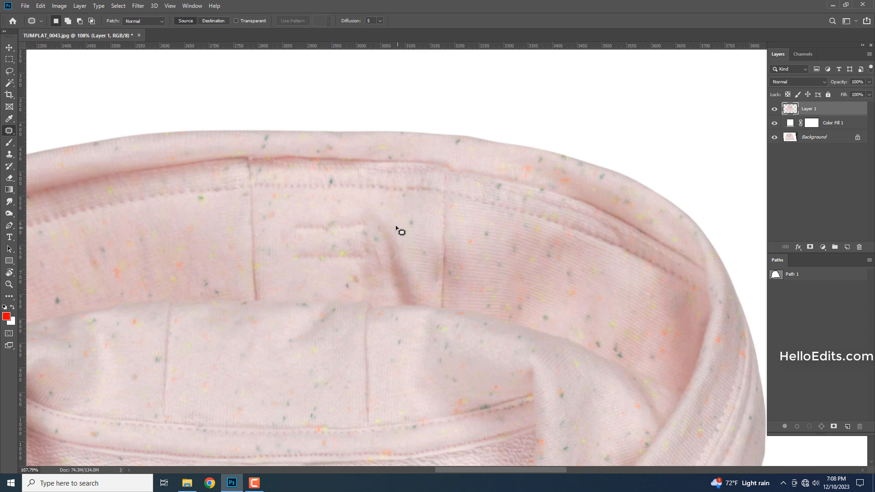
{"action": "left_click_drag", "start_coordinate": [413, 243], "coordinate": [423, 292]}
{"action": "left_click_drag", "start_coordinate": [393, 269], "coordinate": [507, 273]}
{"action": "key", "text": "ctrl+d"}
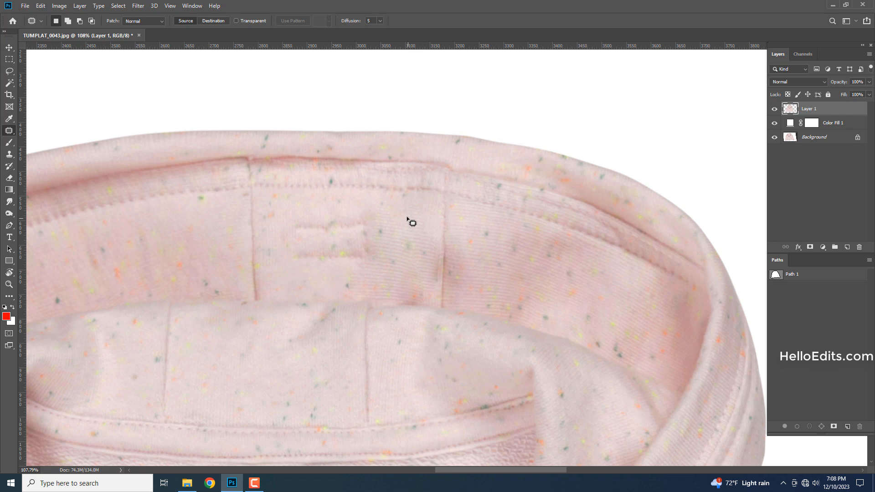
Patch the leftover shading in the hood lining and outline the remaining fold beside the label stitching.
{"action": "mouse_move", "coordinate": [404, 252]}
{"action": "left_mouse_down"}
{"action": "mouse_move", "coordinate": [396, 207]}
{"action": "mouse_move", "coordinate": [474, 245]}
{"action": "mouse_move", "coordinate": [552, 260]}
{"action": "left_mouse_up"}
{"action": "key", "text": "ctrl+d"}
{"action": "left_click_drag", "start_coordinate": [373, 220], "coordinate": [397, 266]}
{"action": "left_click_drag", "start_coordinate": [410, 238], "coordinate": [207, 238]}
{"action": "key", "text": "ctrl+d"}
{"action": "key", "text": "ctrl+z"}
{"action": "key", "text": "ctrl+z"}
Patch the outlined area beside the label stitching with fabric from beyond the right-hand seam.
{"action": "left_click_drag", "start_coordinate": [399, 231], "coordinate": [484, 235]}
{"action": "key", "text": "ctrl+d"}
Clean up the ends of the label stitching and the nearby right-hand lining seam with the Clone Stamp tool.
{"action": "key", "text": "s"}
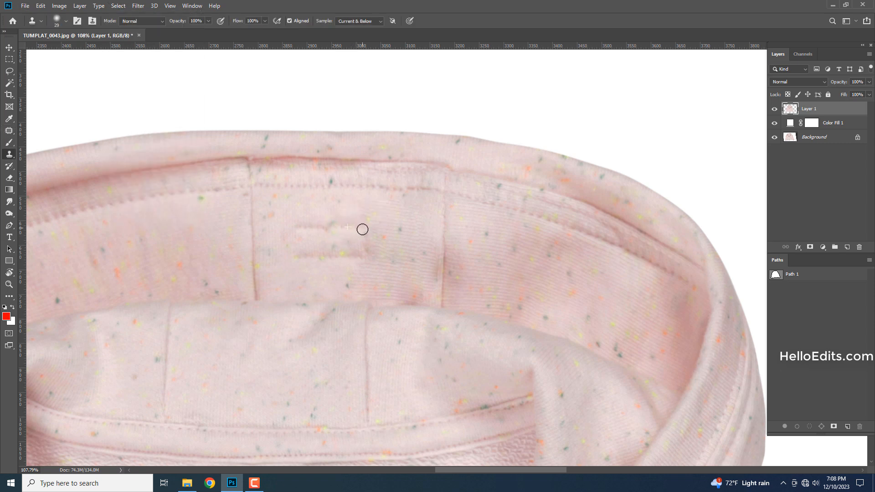
{"action": "right_click", "coordinate": [335, 253], "text": "alt"}
{"action": "left_click", "coordinate": [329, 255], "text": "alt"}
{"action": "left_click", "coordinate": [362, 234], "text": "alt"}
{"action": "scroll", "coordinate": [409, 265], "scroll_direction": "down", "scroll_amount": 5}
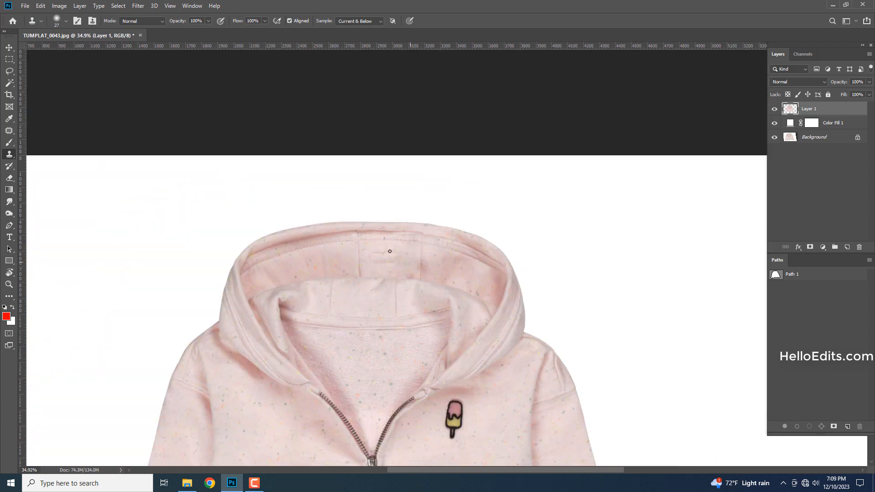
{"action": "scroll", "coordinate": [423, 266], "scroll_direction": "up", "scroll_amount": 6}
{"action": "left_click_drag", "start_coordinate": [373, 272], "coordinate": [393, 276]}
{"action": "left_click_drag", "start_coordinate": [445, 269], "coordinate": [449, 249]}
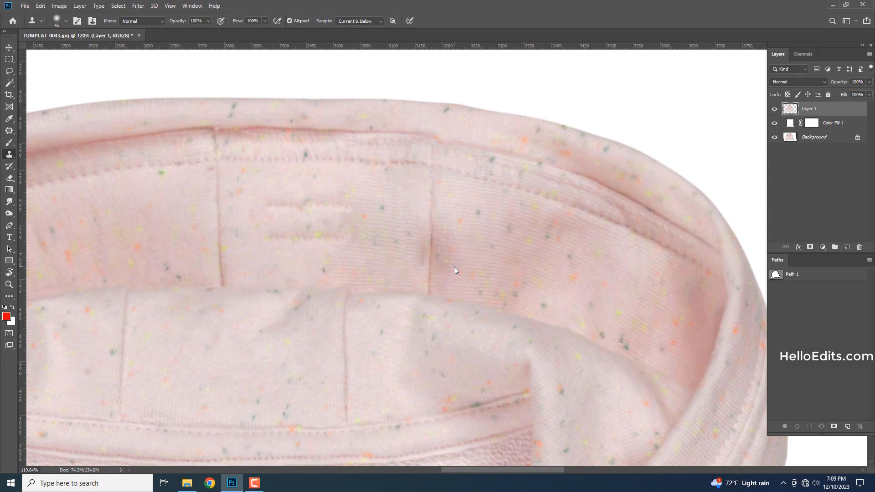
Outline the dark spot on the hood lining's right-hand seam with the Patch tool and fill it from the surrounding fabric.
{"action": "scroll", "coordinate": [311, 214], "scroll_direction": "down", "scroll_amount": 3}
{"action": "scroll", "coordinate": [432, 202], "scroll_direction": "down", "scroll_amount": 2}
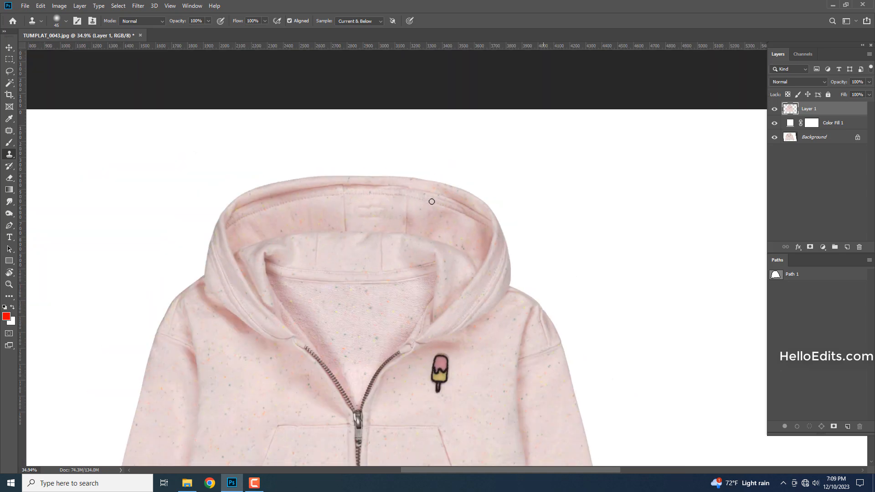
{"action": "left_click", "coordinate": [9, 131]}
{"action": "scroll", "coordinate": [410, 205], "scroll_direction": "up", "scroll_amount": 4}
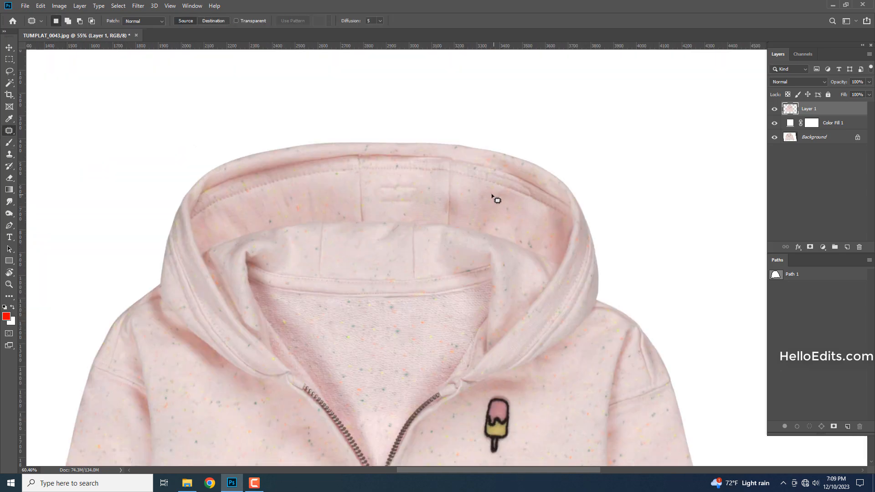
{"action": "mouse_move", "coordinate": [444, 201]}
{"action": "left_mouse_down"}
{"action": "mouse_move", "coordinate": [432, 163]}
{"action": "mouse_move", "coordinate": [436, 202]}
{"action": "left_mouse_up"}
{"action": "key", "text": "ctrl+d"}
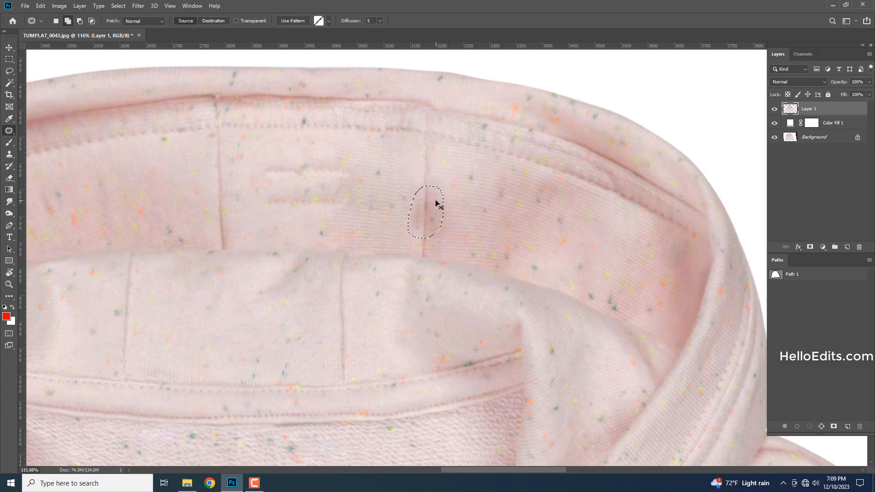
{"action": "key", "text": "shift+BackSpace"}
{"action": "key", "text": "Return"}
{"action": "key", "text": "ctrl+d"}
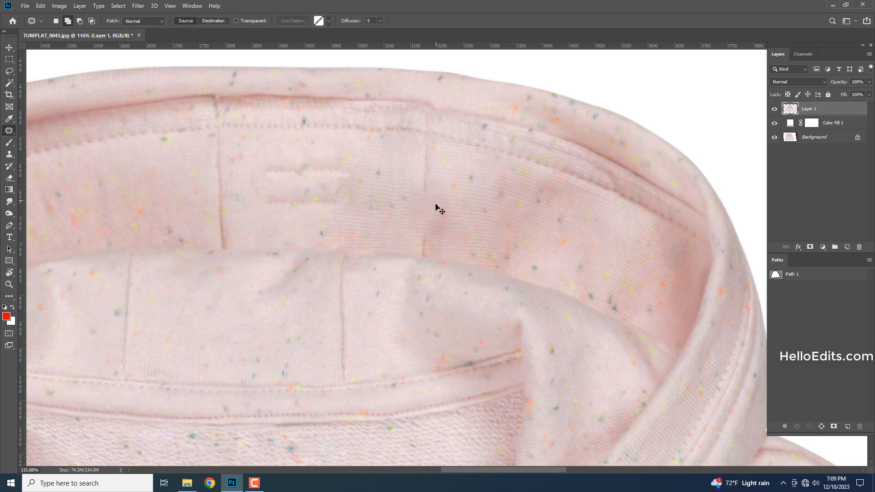
Rebuild the missing part of the lining seam with the Clone Stamp tool and patch the shading beside it.
{"action": "key", "text": "s"}
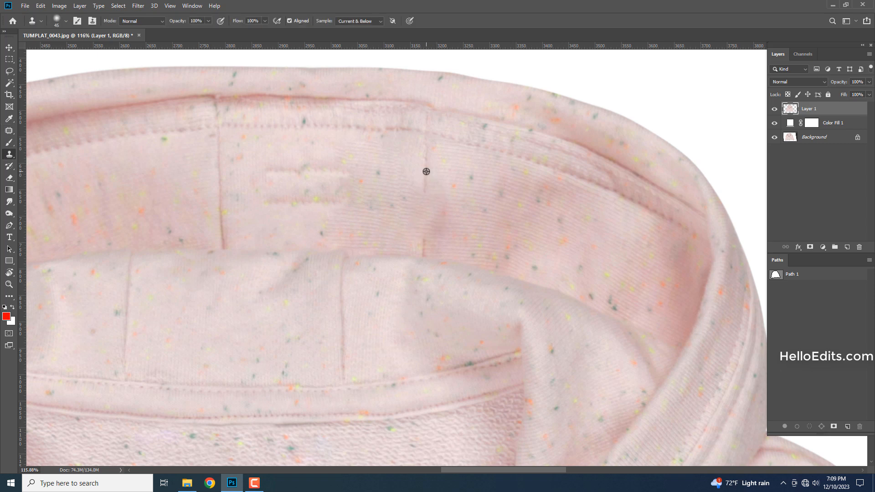
{"action": "left_click_drag", "start_coordinate": [425, 195], "coordinate": [427, 239]}
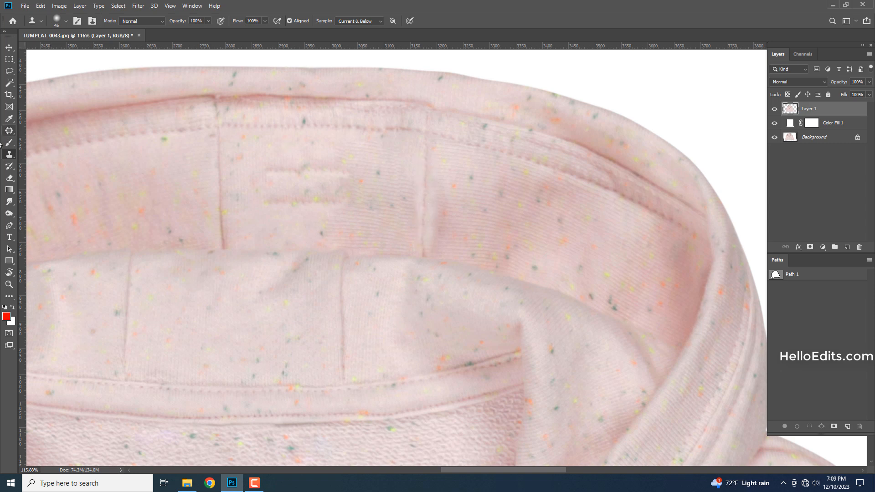
{"action": "left_click", "coordinate": [8, 131]}
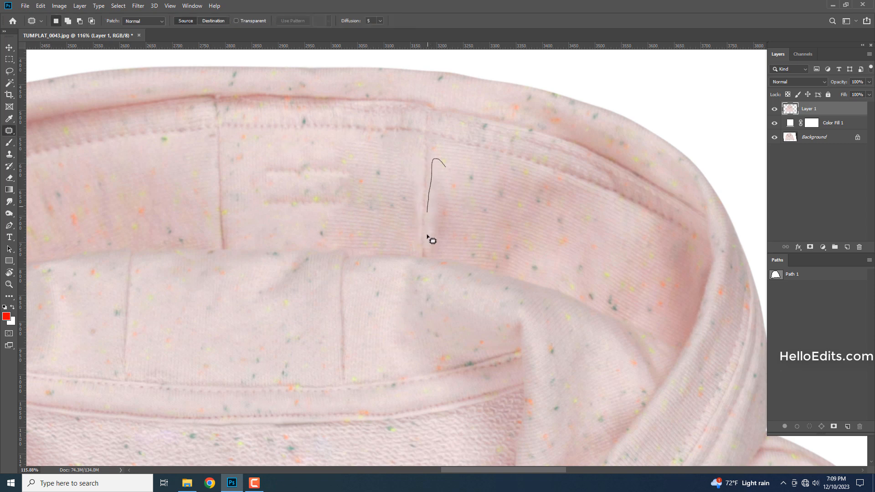
{"action": "left_click_drag", "start_coordinate": [444, 238], "coordinate": [445, 219]}
{"action": "left_click_drag", "start_coordinate": [440, 226], "coordinate": [459, 229]}
{"action": "key", "text": "ctrl+d"}
Blend the fabric around the rebuilt lining seam with the Clone Stamp tool at 50% opacity.
{"action": "key", "text": "s"}
{"action": "right_click", "coordinate": [471, 195], "text": "alt"}
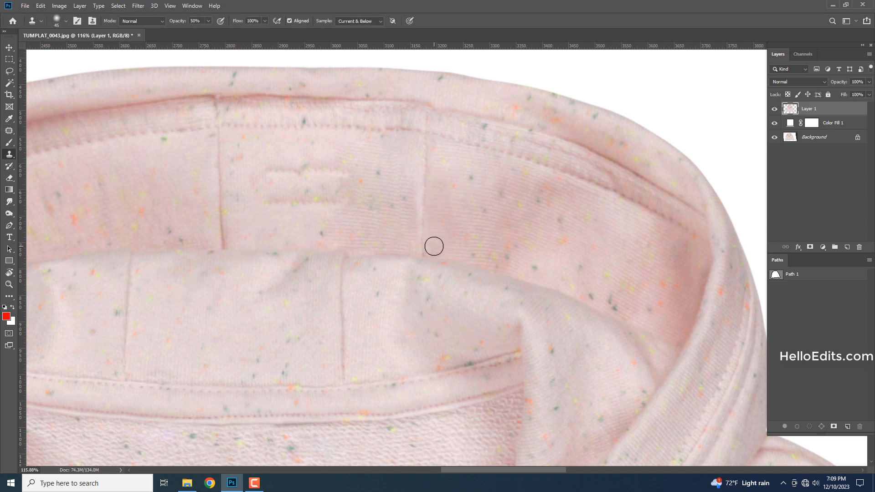
{"action": "left_click", "coordinate": [400, 160], "text": "alt"}
{"action": "mouse_move", "coordinate": [415, 163]}
{"action": "left_mouse_down"}
{"action": "mouse_move", "coordinate": [411, 228]}
{"action": "mouse_move", "coordinate": [411, 148]}
{"action": "left_mouse_up"}
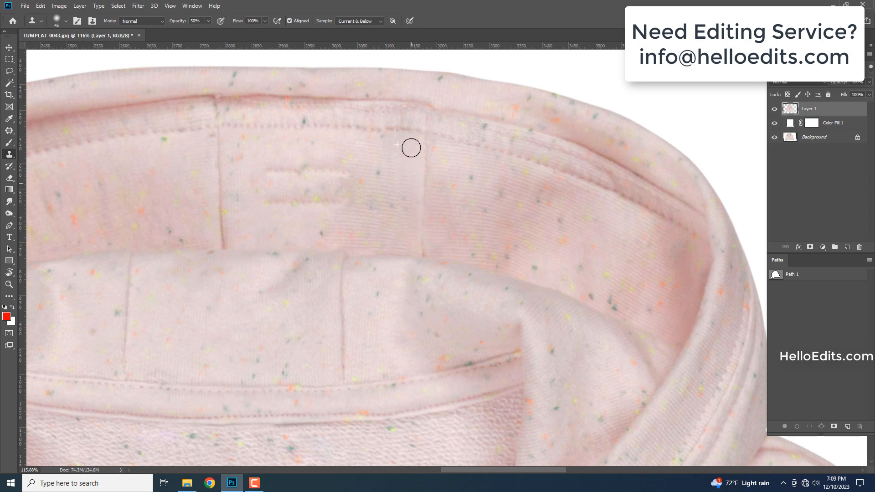
Save the document as TUMPLAT_0043.psd.
{"action": "scroll", "coordinate": [437, 182], "scroll_direction": "down", "scroll_amount": 10}
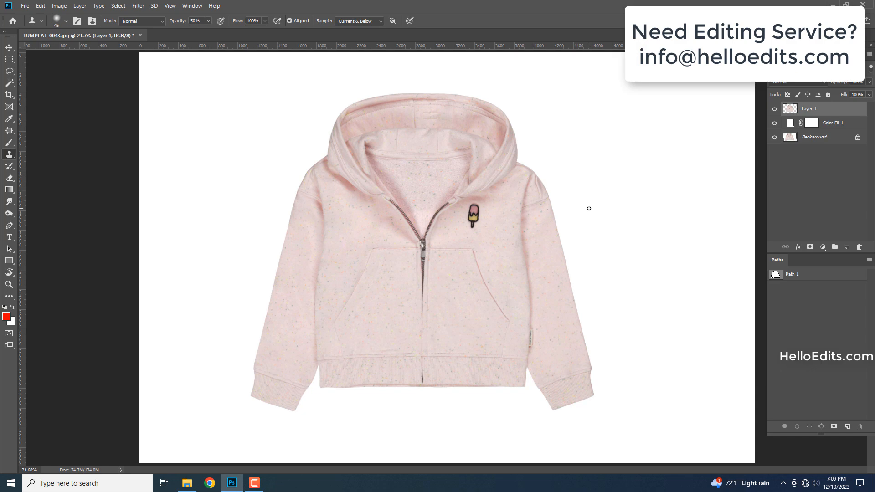
{"action": "key", "text": "ctrl+shift+s"}
{"action": "key", "text": "Return"}
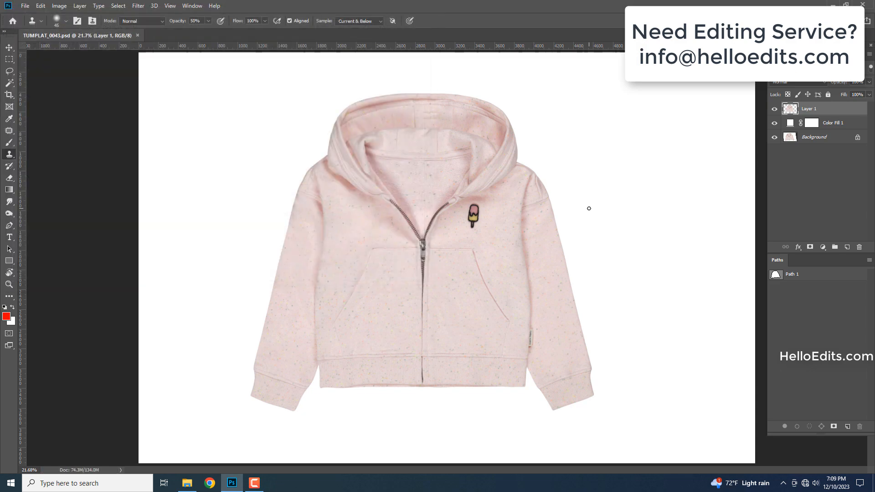
Load the hoodie's outline as a selection, add an empty layer above Layer 1, and clear the selection.
{"action": "left_click", "coordinate": [794, 111], "text": "ctrl"}
{"action": "left_click", "coordinate": [850, 248]}
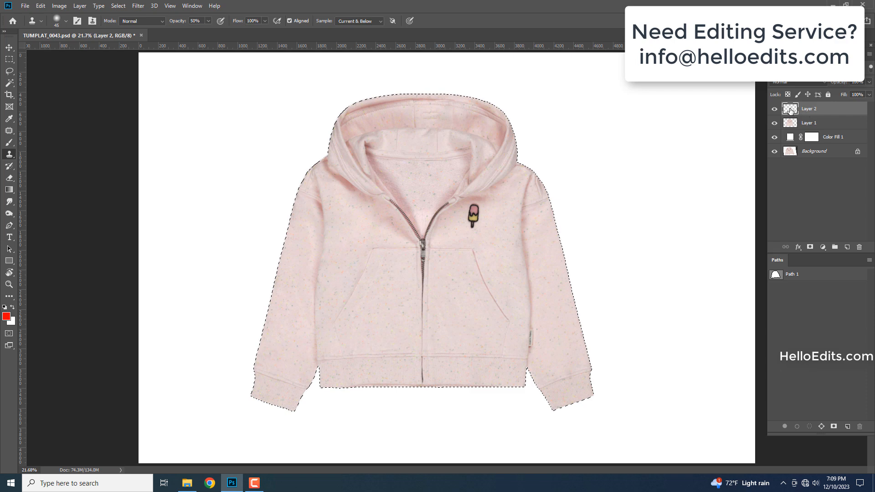
{"action": "key", "text": "m"}
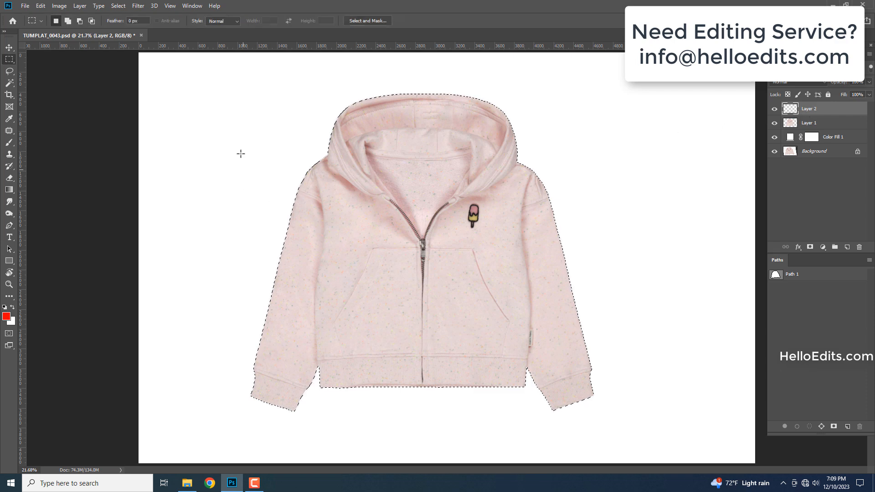
{"action": "key", "text": "ctrl+d"}
Trace a Pen path along the hoodie's right-hand outline and straight across the bottom hem to its left-hand corner.
{"action": "key", "text": "p"}
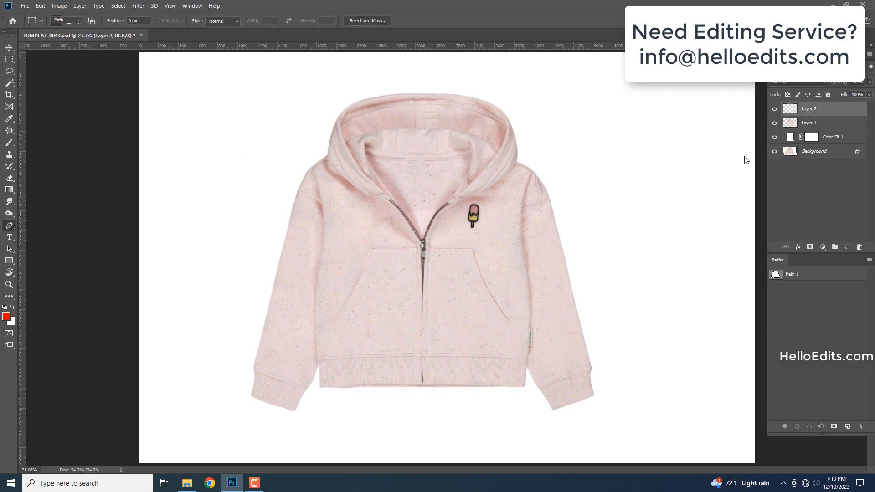
{"action": "scroll", "coordinate": [572, 200], "scroll_direction": "up", "scroll_amount": 8}
{"action": "left_click_drag", "start_coordinate": [460, 95], "coordinate": [499, 319]}
{"action": "left_click_drag", "start_coordinate": [231, 183], "coordinate": [451, 214]}
{"action": "left_click_drag", "start_coordinate": [304, 200], "coordinate": [409, 202]}
{"action": "left_click_drag", "start_coordinate": [528, 216], "coordinate": [595, 230]}
{"action": "left_click_drag", "start_coordinate": [616, 255], "coordinate": [403, 201]}
{"action": "scroll", "coordinate": [449, 221], "scroll_direction": "up", "scroll_amount": 3}
{"action": "left_click_drag", "start_coordinate": [446, 229], "coordinate": [461, 278]}
{"action": "left_click_drag", "start_coordinate": [476, 346], "coordinate": [450, 235]}
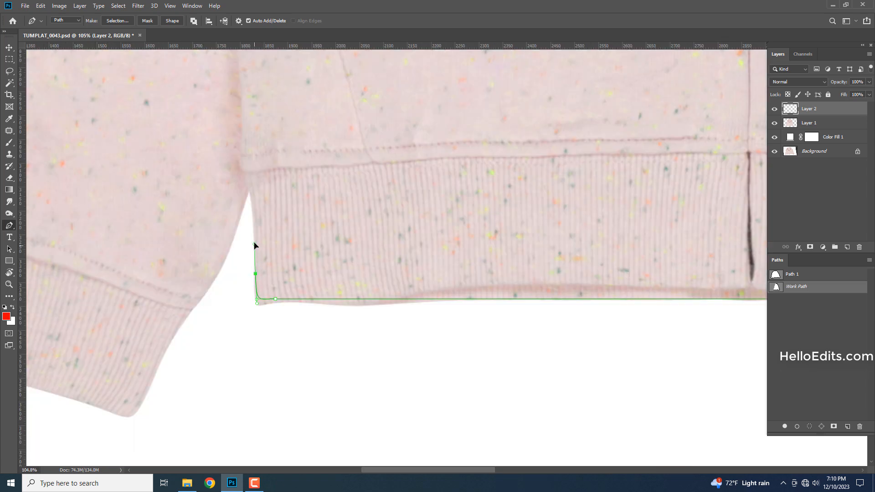
Continue the path up the hem's left-hand side, down the inner sleeve edge, and around the left-hand cuff.
{"action": "left_click", "coordinate": [249, 189]}
{"action": "left_click_drag", "start_coordinate": [221, 260], "coordinate": [331, 226]}
{"action": "scroll", "coordinate": [349, 192], "scroll_direction": "up", "scroll_amount": 2}
{"action": "left_click", "coordinate": [315, 240]}
{"action": "left_click_drag", "start_coordinate": [342, 173], "coordinate": [403, 73]}
{"action": "left_click_drag", "start_coordinate": [331, 211], "coordinate": [264, 264]}
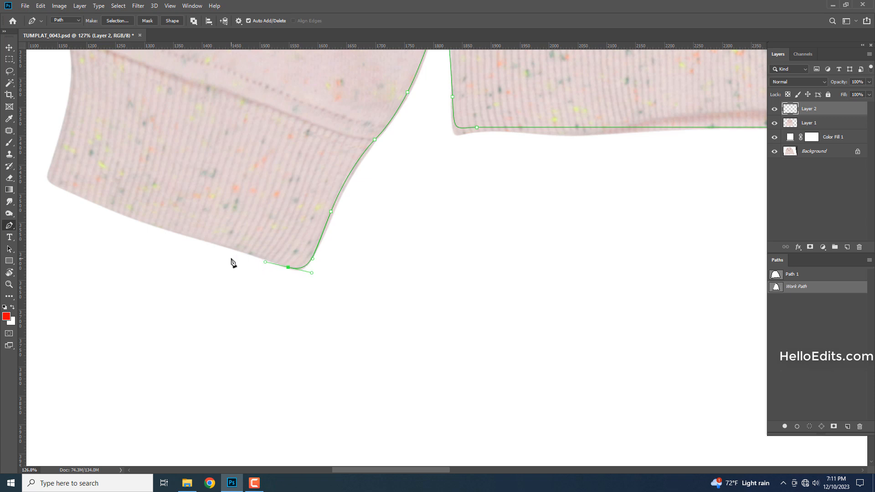
{"action": "scroll", "coordinate": [232, 261], "scroll_direction": "down", "scroll_amount": 2}
{"action": "left_click_drag", "start_coordinate": [174, 237], "coordinate": [275, 266]}
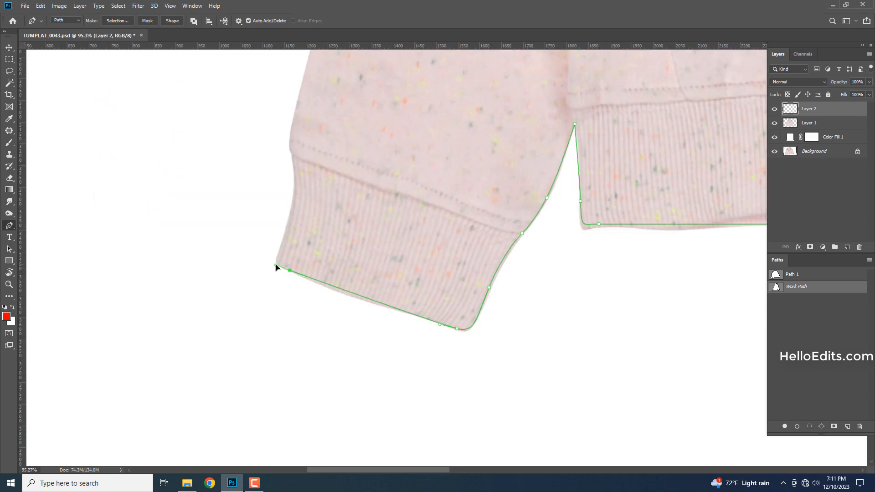
{"action": "left_click_drag", "start_coordinate": [207, 380], "coordinate": [254, 410]}
Close the path outside the hoodie, convert it to a feathered selection, and trim the uneven edges from Layer 1.
{"action": "scroll", "coordinate": [478, 391], "scroll_direction": "down", "scroll_amount": 5}
{"action": "left_click_drag", "start_coordinate": [574, 423], "coordinate": [579, 416]}
{"action": "left_click_drag", "start_coordinate": [660, 296], "coordinate": [625, 218]}
{"action": "left_click", "coordinate": [408, 86]}
{"action": "key", "text": "ctrl+Return"}
{"action": "key", "text": "shift+F6"}
{"action": "key", "text": "Return"}
{"action": "left_click", "coordinate": [827, 127]}
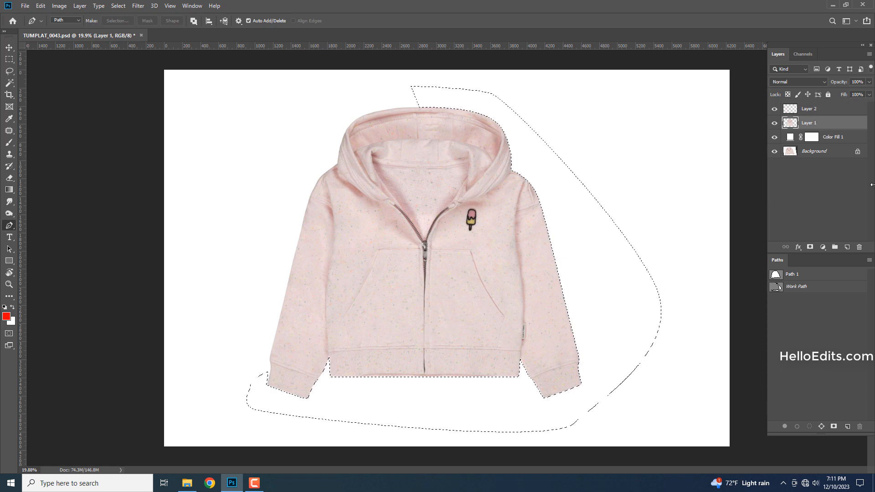
Select the hoodie's right-hand half from Layer 1's outline, split at the zipper, and stroke it 1 px red on Layer 2.
{"action": "left_click", "coordinate": [790, 123], "text": "ctrl"}
{"action": "key", "text": "alt+bracketright"}
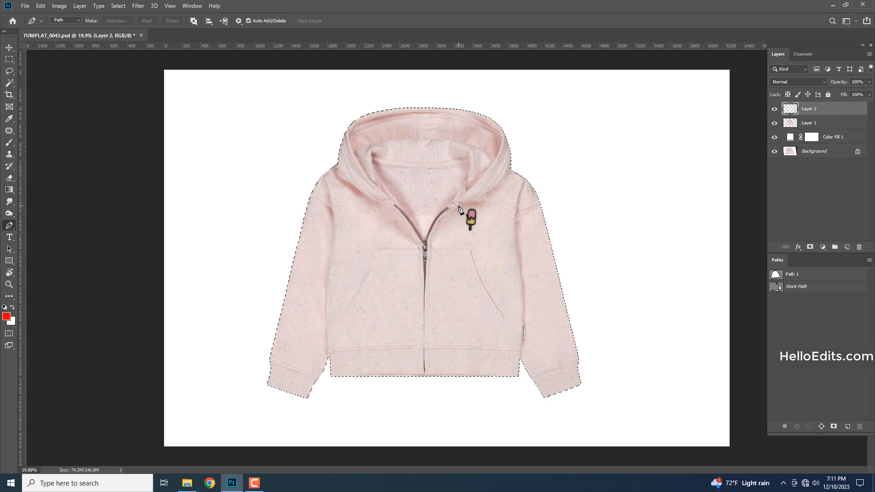
{"action": "key", "text": "m"}
{"action": "left_click_drag", "start_coordinate": [224, 84], "coordinate": [425, 417]}
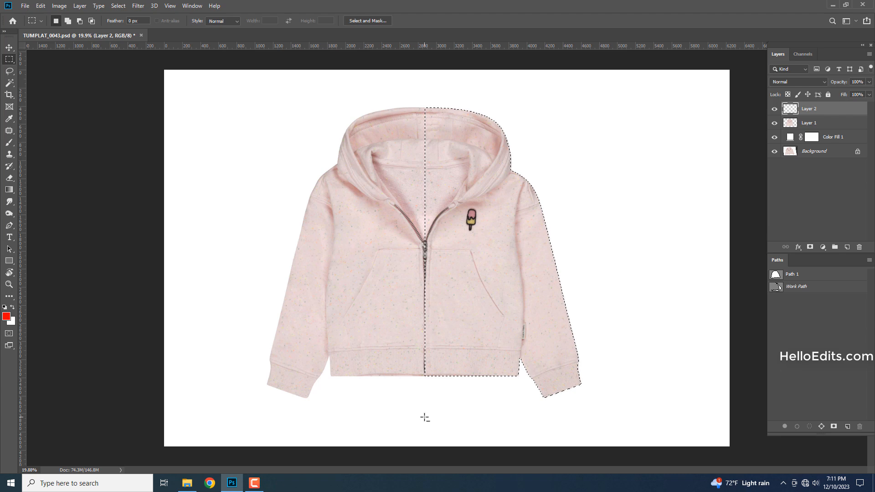
{"action": "key", "text": "alt+e"}
{"action": "key", "text": "s"}
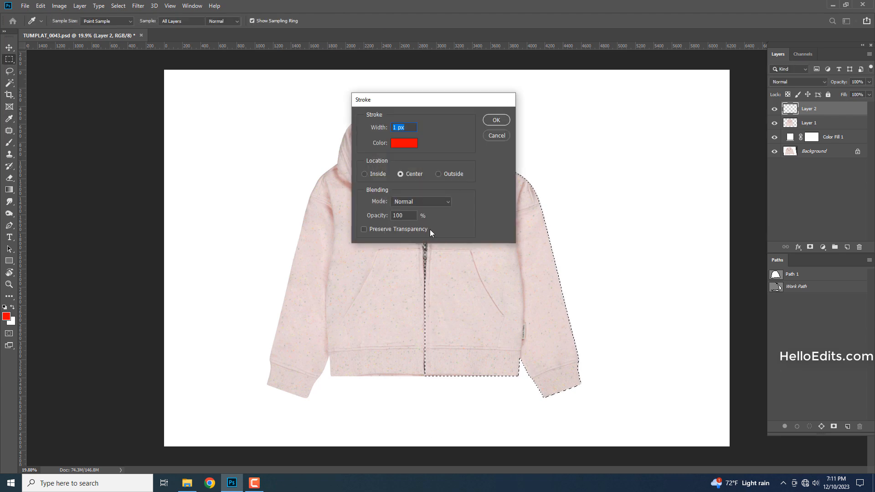
{"action": "key", "text": "Return"}
{"action": "key", "text": "ctrl+d"}
Flip the red half outline horizontally about the zipper line and nudge it left to sit over the hoodie's left-hand half.
{"action": "key", "text": "ctrl+t"}
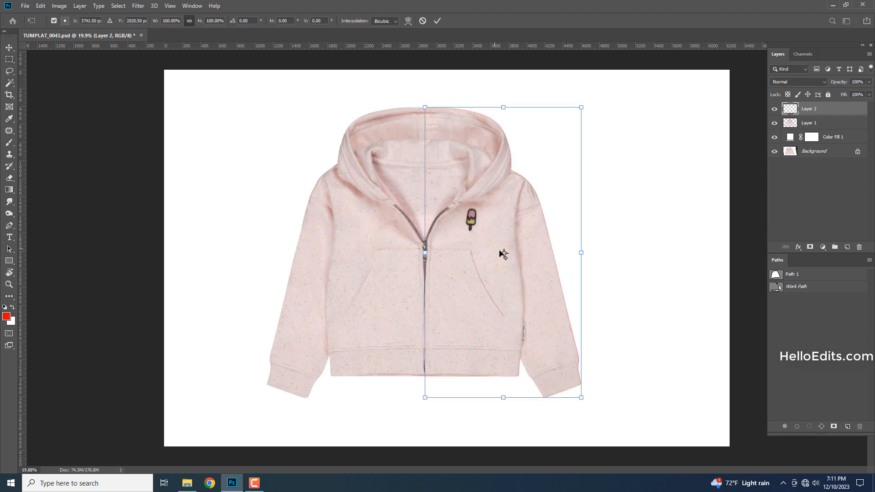
{"action": "left_click_drag", "start_coordinate": [504, 253], "coordinate": [424, 253]}
{"action": "right_click", "coordinate": [483, 314]}
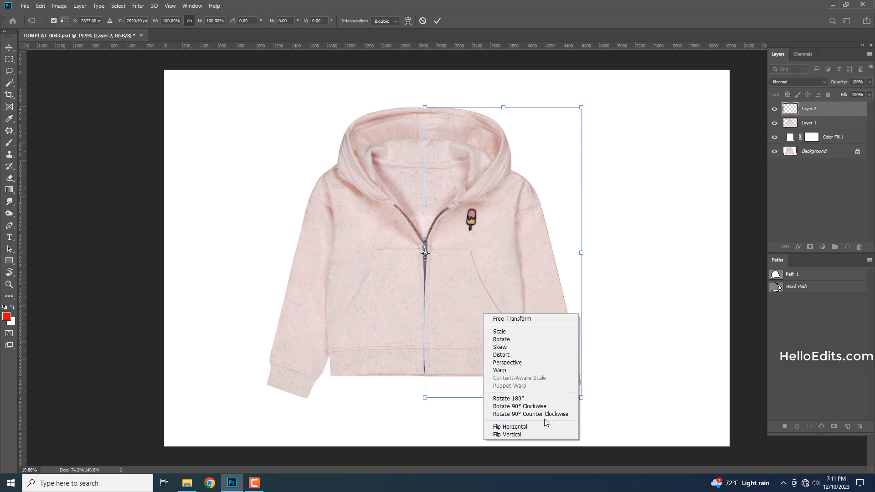
{"action": "left_click", "coordinate": [541, 426]}
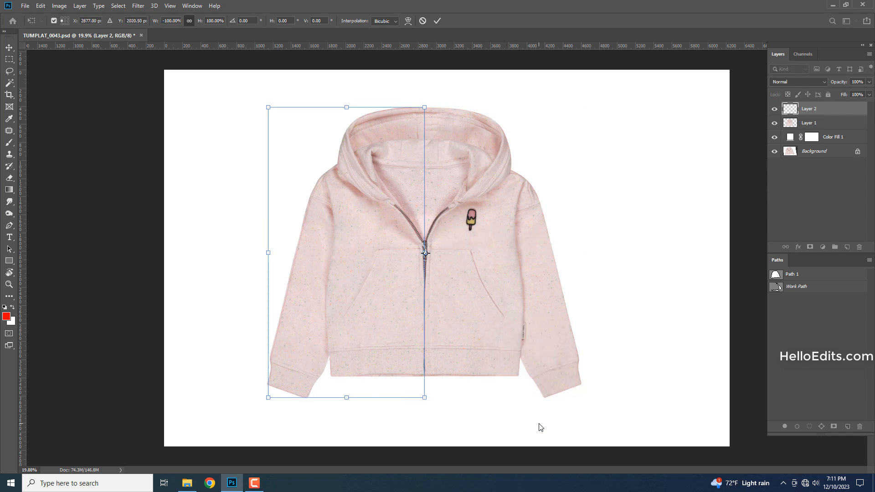
{"action": "key", "text": "Left"}
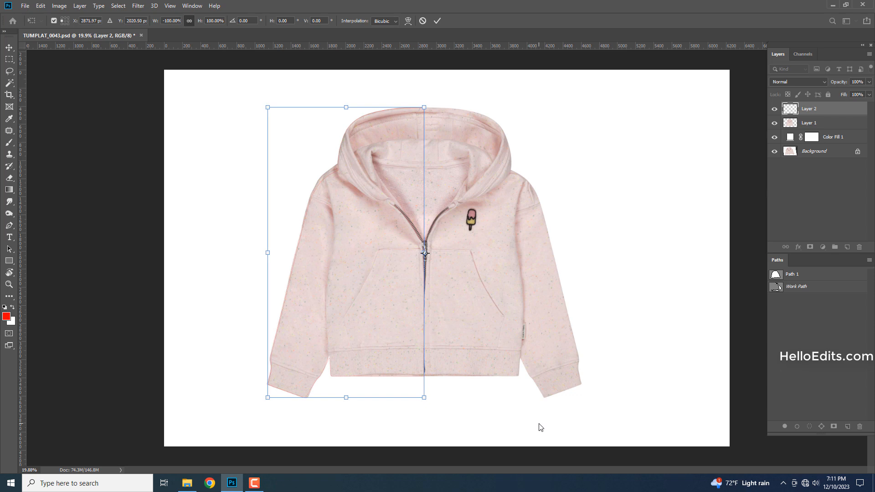
{"action": "key", "text": "m"}
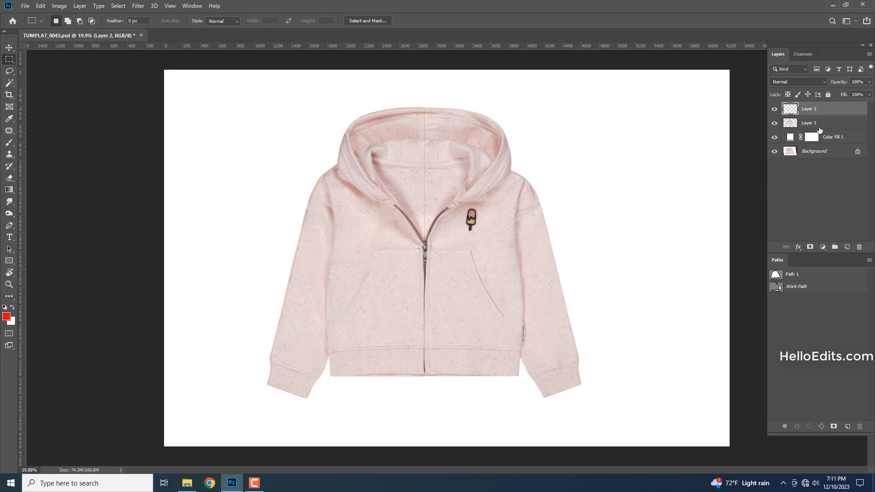
Start Liquify on Layer 1 and show only Layer 2 as the backdrop.
{"action": "left_click", "coordinate": [819, 127]}
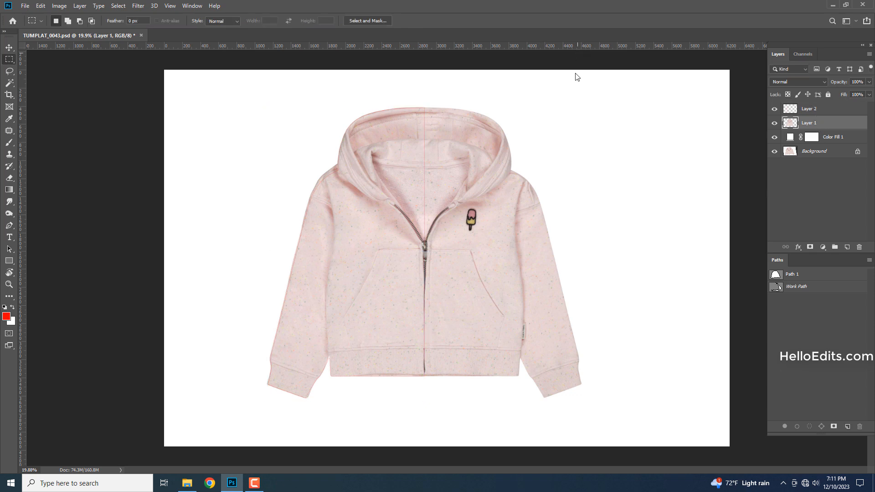
{"action": "key", "text": "ctrl+shift+x"}
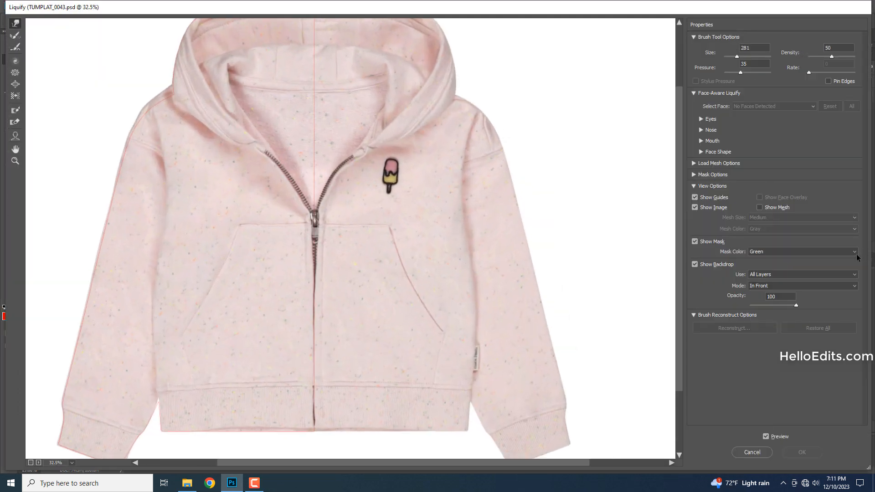
{"action": "left_click", "coordinate": [793, 275]}
{"action": "left_click", "coordinate": [771, 309]}
Push the left-hand side of the hood to the red outline with Forward Warp brushes sized 983 and 845.
{"action": "scroll", "coordinate": [282, 267], "scroll_direction": "up", "scroll_amount": 2}
{"action": "mouse_move", "coordinate": [314, 294]}
{"action": "left_mouse_down"}
{"action": "mouse_move", "coordinate": [330, 343]}
{"action": "mouse_move", "coordinate": [396, 428]}
{"action": "left_mouse_up"}
{"action": "scroll", "coordinate": [351, 205], "scroll_direction": "up", "scroll_amount": 2}
{"action": "left_click_drag", "start_coordinate": [342, 186], "coordinate": [362, 224]}
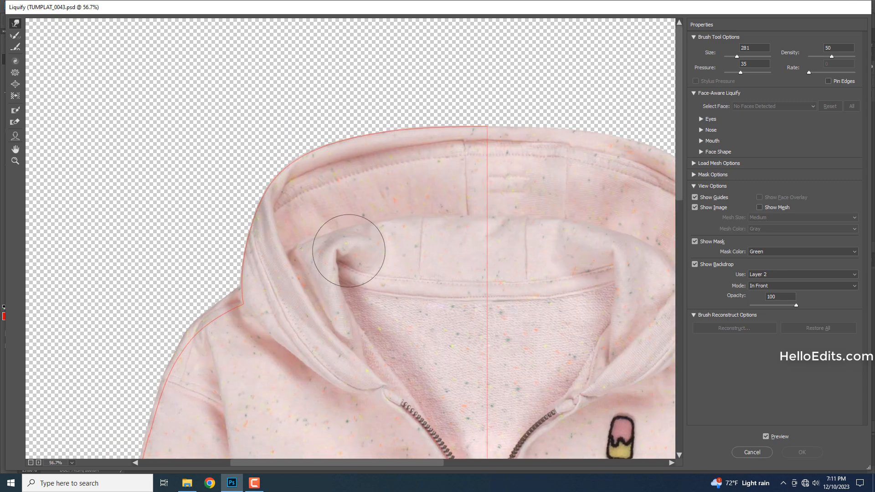
{"action": "scroll", "coordinate": [291, 274], "scroll_direction": "up", "scroll_amount": 3}
{"action": "left_click_drag", "start_coordinate": [182, 320], "coordinate": [354, 279]}
{"action": "left_click_drag", "start_coordinate": [305, 252], "coordinate": [411, 241]}
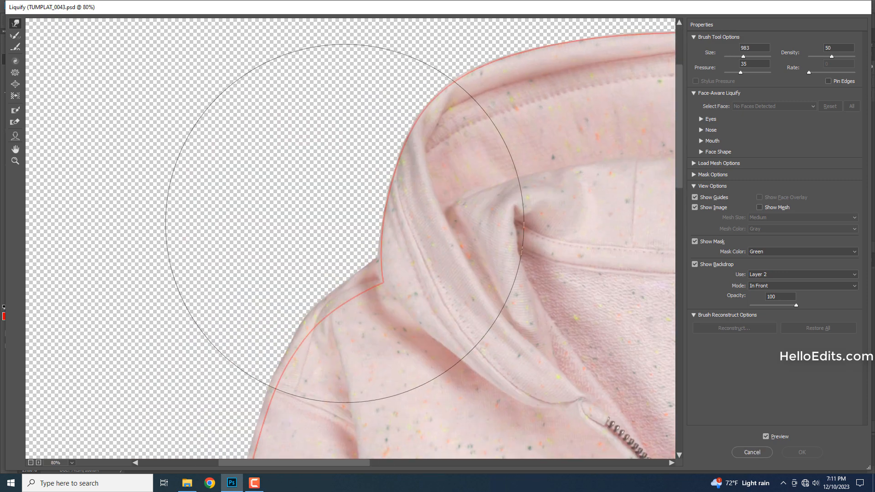
{"action": "left_click_drag", "start_coordinate": [317, 246], "coordinate": [324, 249]}
{"action": "left_click_drag", "start_coordinate": [491, 251], "coordinate": [466, 251]}
{"action": "left_click_drag", "start_coordinate": [281, 245], "coordinate": [294, 258]}
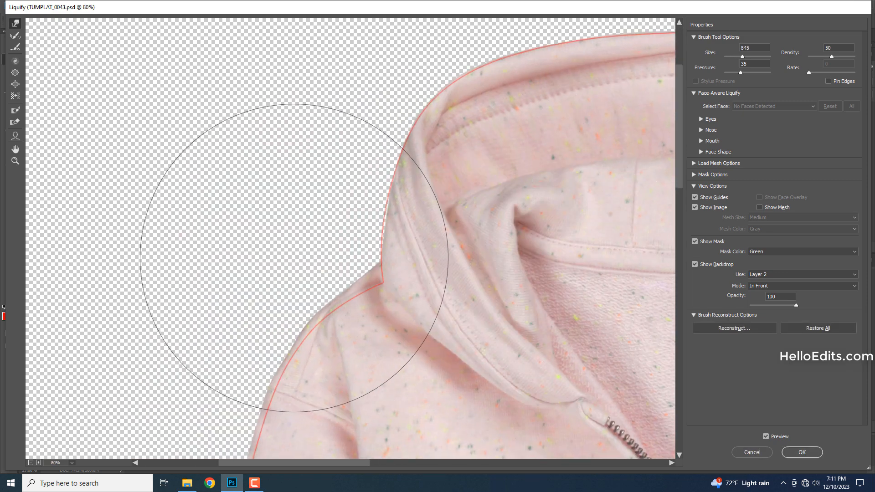
Warp the left-hand neckline and shoulder edge toward the red outline with brushes sized 694 and 1393.
{"action": "left_click_drag", "start_coordinate": [254, 291], "coordinate": [339, 226]}
{"action": "left_click_drag", "start_coordinate": [572, 140], "coordinate": [545, 139]}
{"action": "left_click_drag", "start_coordinate": [435, 154], "coordinate": [416, 152]}
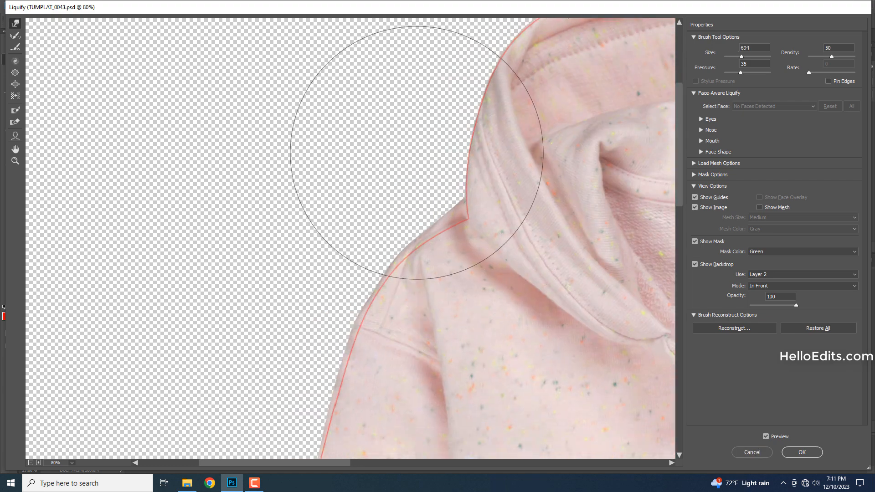
{"action": "left_click_drag", "start_coordinate": [301, 291], "coordinate": [422, 123]}
{"action": "left_click_drag", "start_coordinate": [240, 259], "coordinate": [367, 264]}
{"action": "left_click_drag", "start_coordinate": [426, 239], "coordinate": [399, 231]}
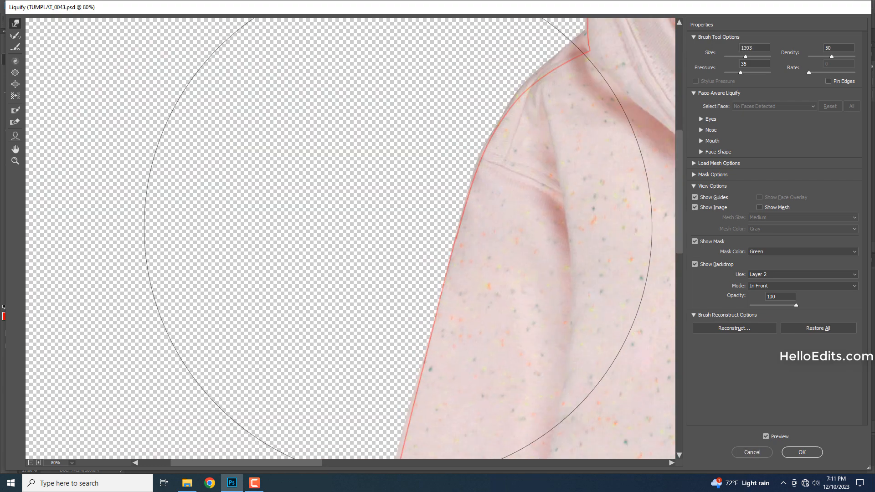
Warp the outer edge of the left-hand sleeve down to the cuff to match the red outline.
{"action": "left_click_drag", "start_coordinate": [369, 272], "coordinate": [405, 22]}
{"action": "left_click_drag", "start_coordinate": [298, 209], "coordinate": [311, 215]}
{"action": "scroll", "coordinate": [355, 271], "scroll_direction": "down", "scroll_amount": 2}
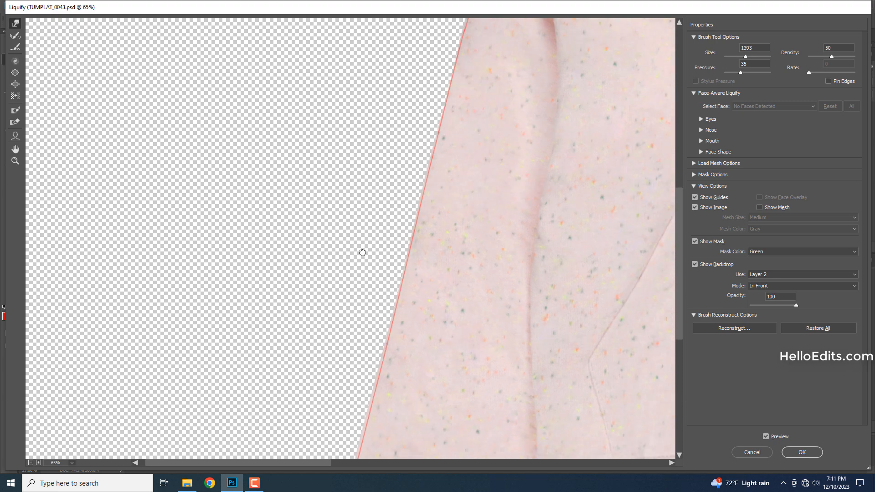
{"action": "left_click_drag", "start_coordinate": [357, 273], "coordinate": [378, 82]}
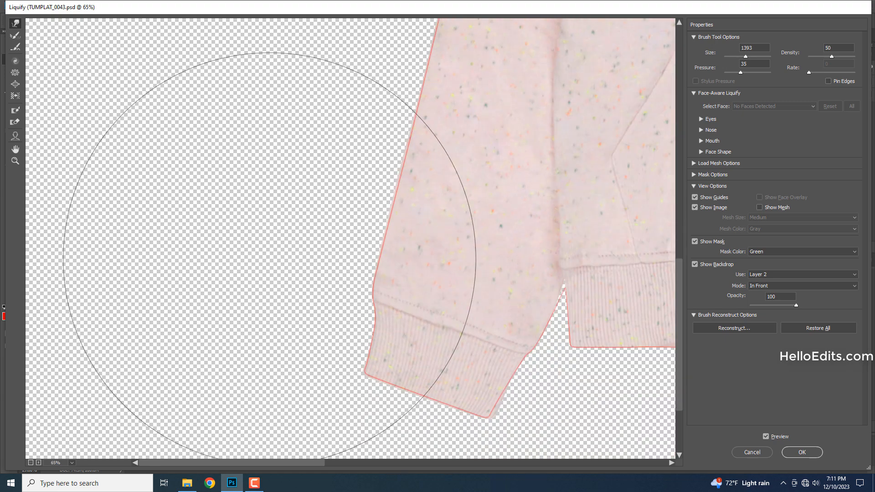
{"action": "left_click_drag", "start_coordinate": [300, 187], "coordinate": [303, 70]}
Fit the left-hand cuff's inner corner to the outline with brushes sized 745 and 439, and apply Liquify.
{"action": "scroll", "coordinate": [345, 323], "scroll_direction": "up", "scroll_amount": 2}
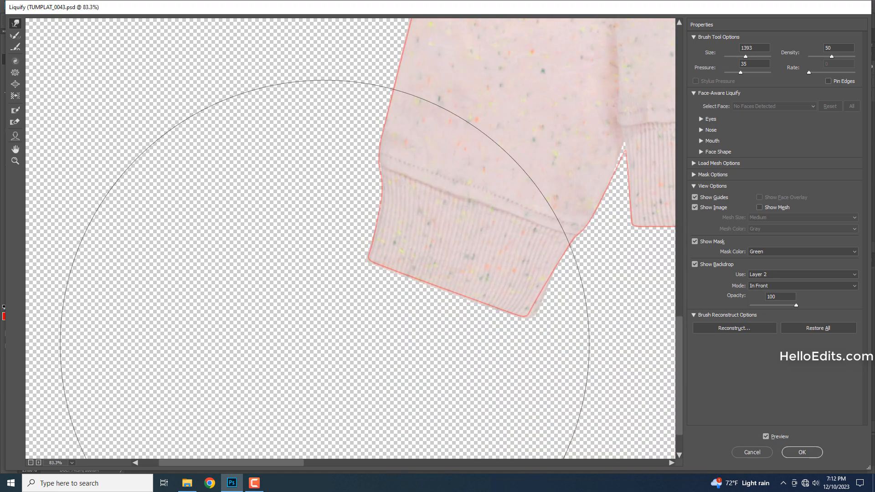
{"action": "left_click_drag", "start_coordinate": [535, 308], "coordinate": [443, 271]}
{"action": "mouse_move", "coordinate": [598, 302]}
{"action": "left_mouse_down"}
{"action": "mouse_move", "coordinate": [425, 229]}
{"action": "mouse_move", "coordinate": [397, 234]}
{"action": "left_mouse_up"}
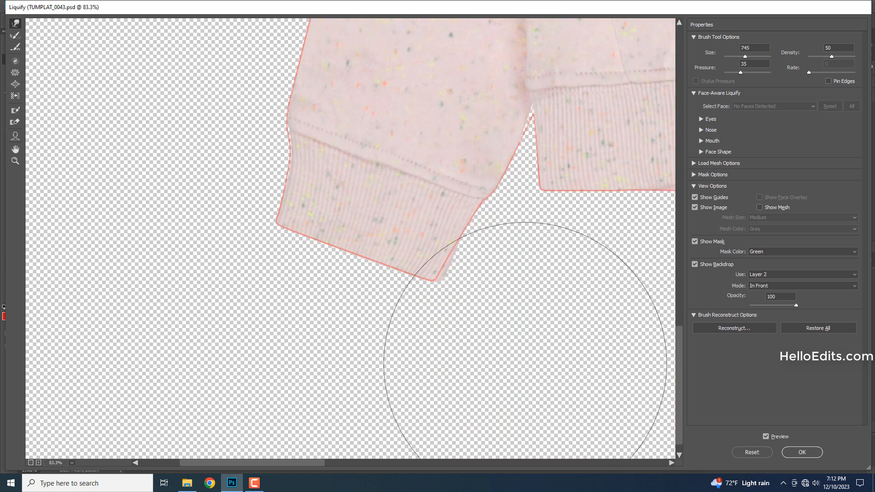
{"action": "left_click_drag", "start_coordinate": [531, 303], "coordinate": [430, 287]}
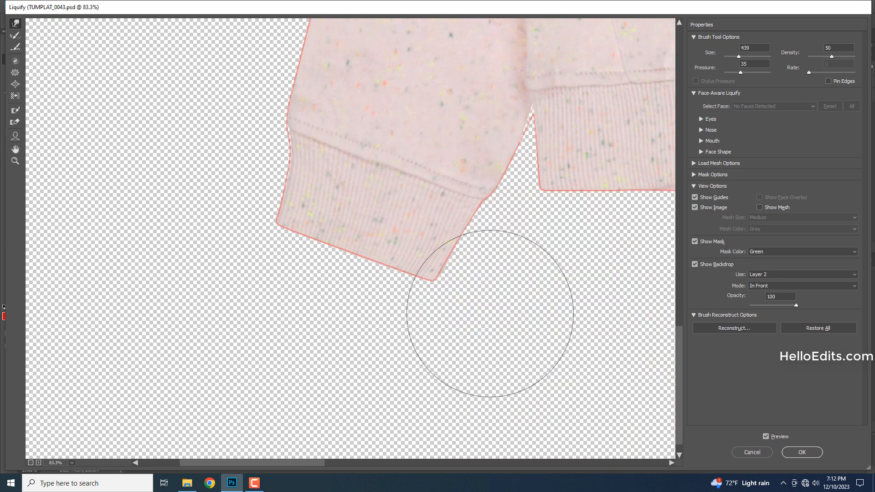
{"action": "scroll", "coordinate": [219, 343], "scroll_direction": "down", "scroll_amount": 2}
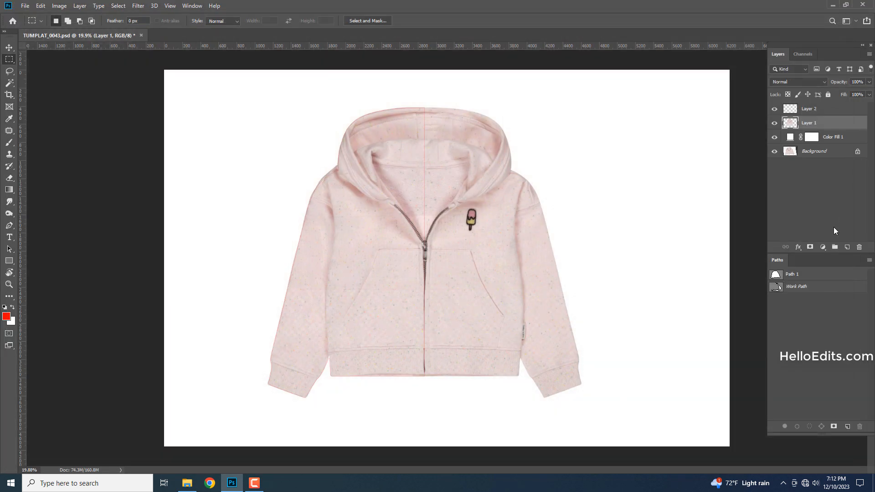
Trace a Pen path from beside the zipper along the bottom hem, around its left-hand corner, and up to the sleeve notch.
{"action": "key", "text": "p"}
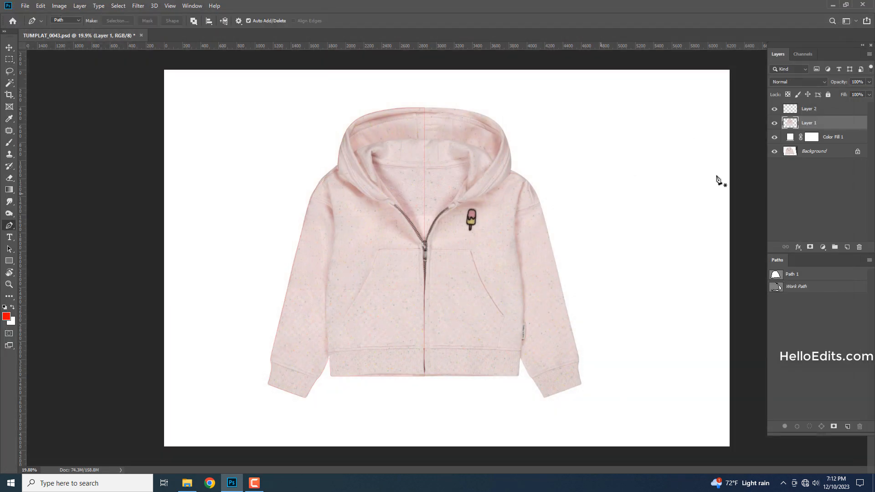
{"action": "scroll", "coordinate": [390, 366], "scroll_direction": "up", "scroll_amount": 6}
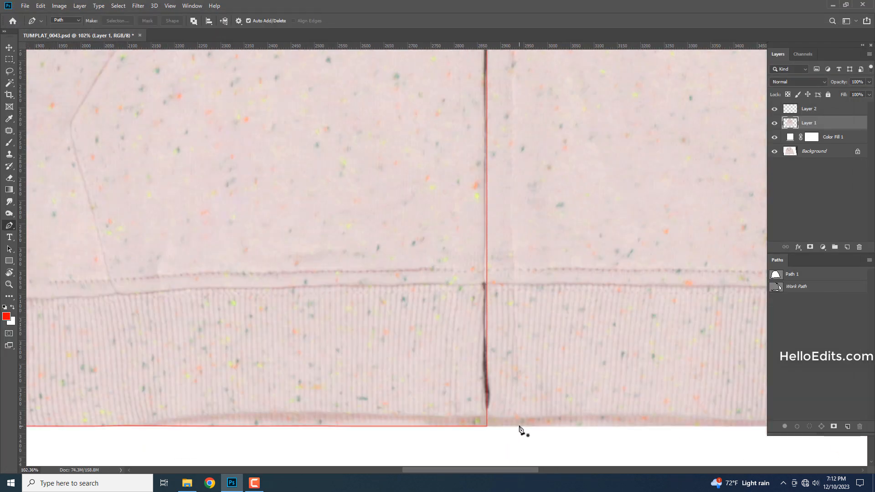
{"action": "left_click", "coordinate": [518, 427]}
{"action": "left_click_drag", "start_coordinate": [390, 416], "coordinate": [656, 294]}
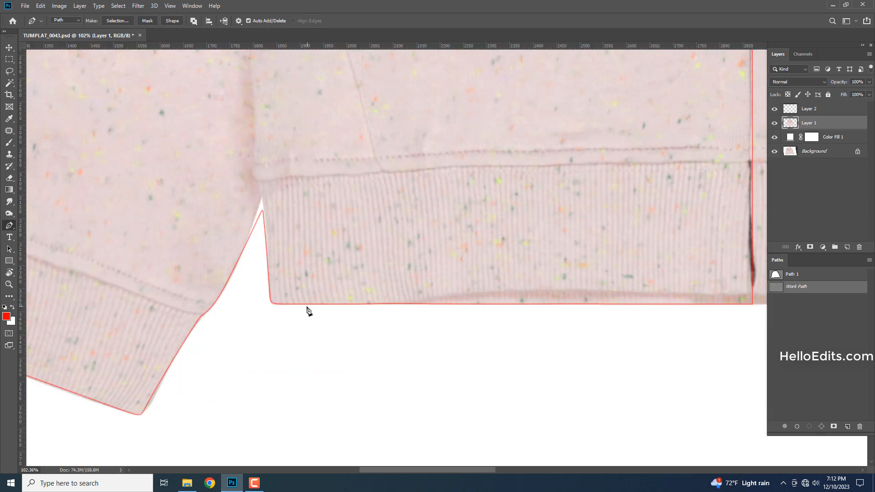
{"action": "scroll", "coordinate": [307, 310], "scroll_direction": "up", "scroll_amount": 2}
{"action": "left_click_drag", "start_coordinate": [282, 304], "coordinate": [257, 303]}
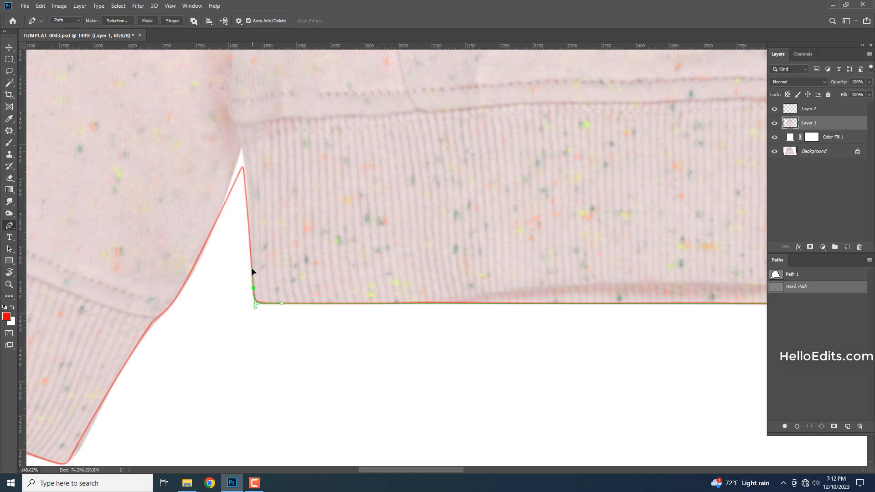
{"action": "left_click_drag", "start_coordinate": [241, 227], "coordinate": [333, 332]}
{"action": "left_click", "coordinate": [335, 255]}
Continue the path down the left-hand sleeve's inner edge and along the cuff's bottom edge.
{"action": "left_click_drag", "start_coordinate": [298, 363], "coordinate": [443, 277]}
{"action": "scroll", "coordinate": [428, 295], "scroll_direction": "up", "scroll_amount": 2}
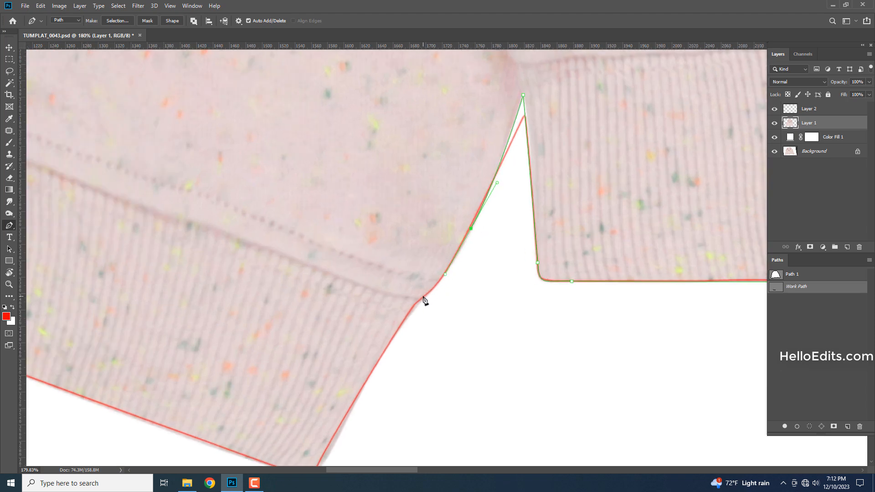
{"action": "scroll", "coordinate": [422, 301], "scroll_direction": "down", "scroll_amount": 5}
{"action": "scroll", "coordinate": [410, 275], "scroll_direction": "up", "scroll_amount": 3}
{"action": "left_click_drag", "start_coordinate": [410, 263], "coordinate": [405, 272]}
{"action": "left_click_drag", "start_coordinate": [389, 302], "coordinate": [383, 312]}
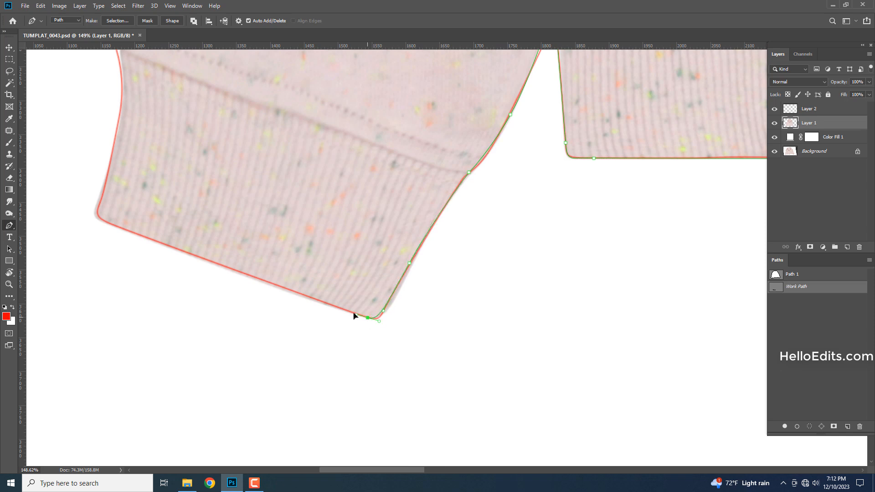
{"action": "left_click_drag", "start_coordinate": [240, 288], "coordinate": [344, 340]}
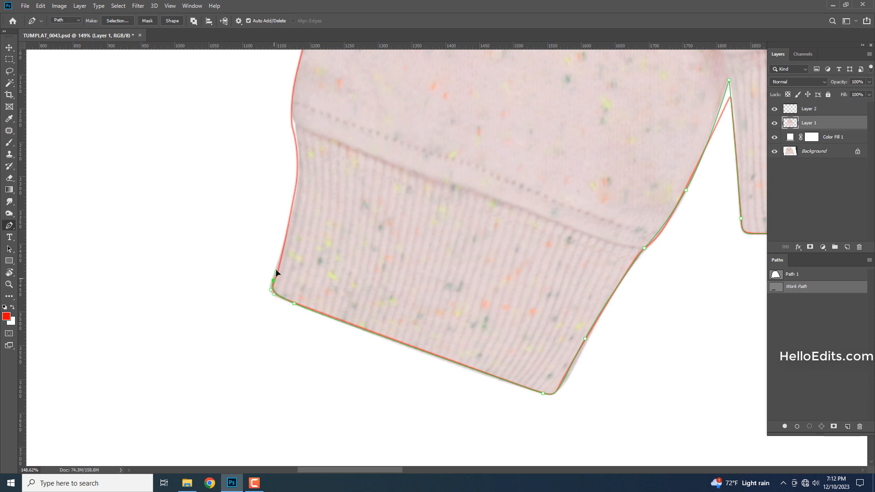
Continue the path up the left-hand cuff's outer side and along the lower sleeve edge.
{"action": "scroll", "coordinate": [283, 261], "scroll_direction": "down", "scroll_amount": 3}
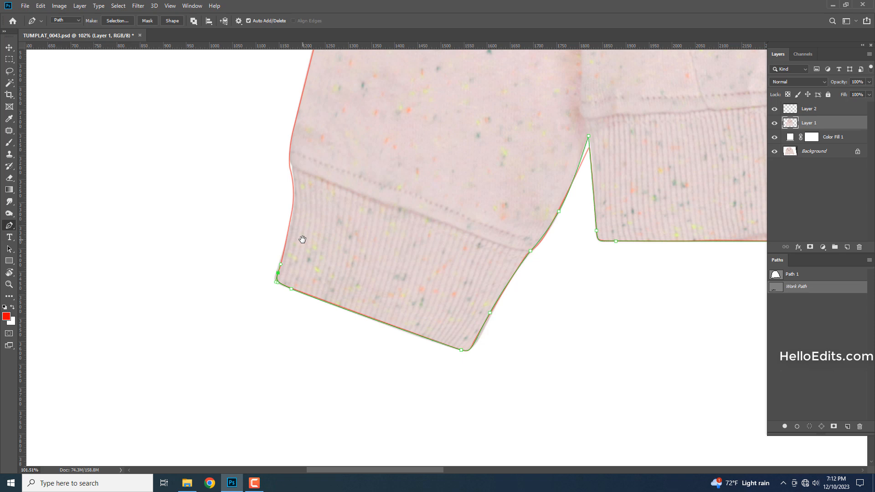
{"action": "scroll", "coordinate": [401, 277], "scroll_direction": "up", "scroll_amount": 3}
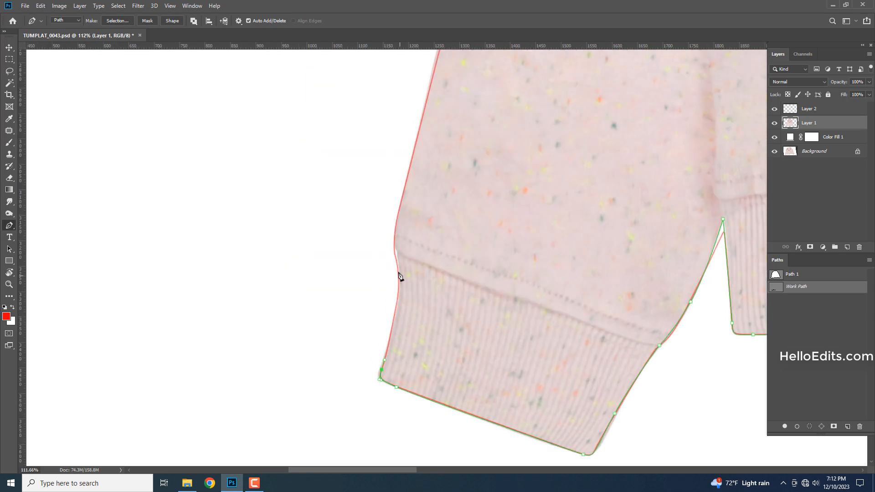
{"action": "left_click_drag", "start_coordinate": [397, 240], "coordinate": [382, 319]}
{"action": "scroll", "coordinate": [387, 301], "scroll_direction": "down", "scroll_amount": 2}
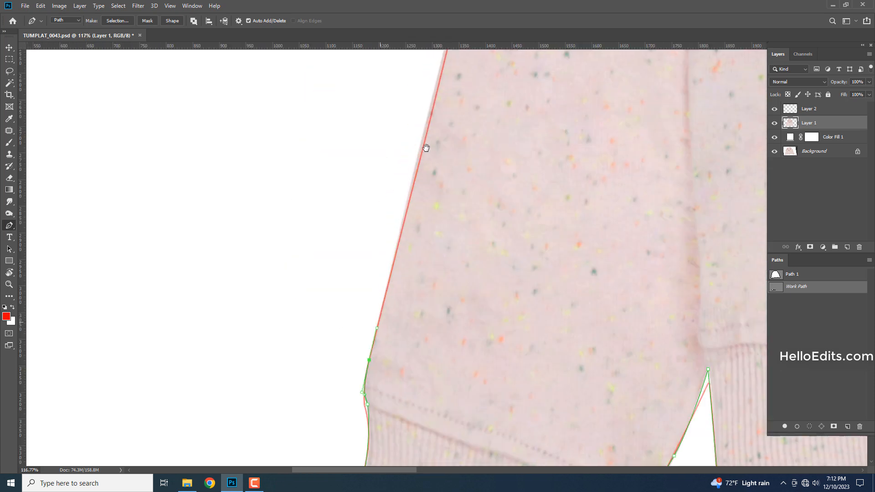
{"action": "left_click_drag", "start_coordinate": [408, 211], "coordinate": [401, 294]}
{"action": "left_click_drag", "start_coordinate": [445, 110], "coordinate": [461, 59]}
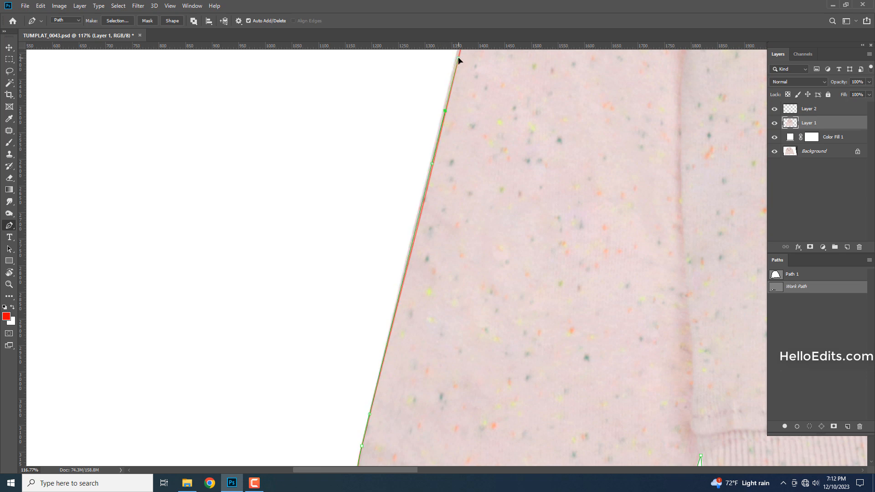
Extend the path up the upper sleeve and over the left-hand shoulder to where it meets the hood.
{"action": "scroll", "coordinate": [434, 273], "scroll_direction": "down", "scroll_amount": 3}
{"action": "scroll", "coordinate": [466, 211], "scroll_direction": "up", "scroll_amount": 2}
{"action": "left_click_drag", "start_coordinate": [472, 184], "coordinate": [496, 98]}
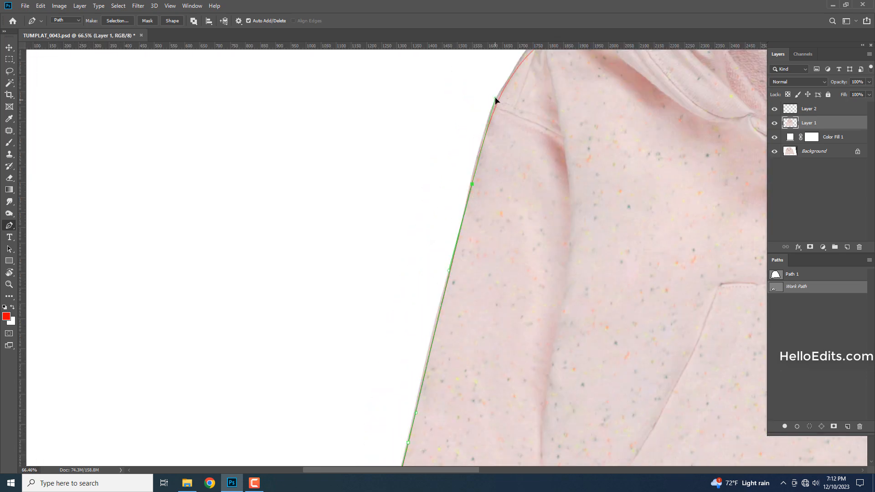
{"action": "scroll", "coordinate": [430, 264], "scroll_direction": "up", "scroll_amount": 3}
{"action": "left_click_drag", "start_coordinate": [447, 238], "coordinate": [477, 201]}
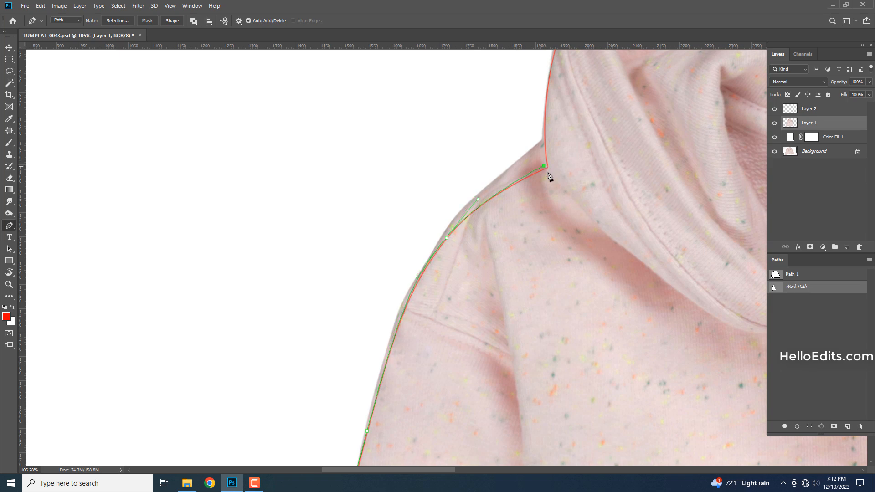
{"action": "scroll", "coordinate": [555, 168], "scroll_direction": "down", "scroll_amount": 3}
Trace the path along the hood's left-hand side and over its top, just past the centre line.
{"action": "left_click_drag", "start_coordinate": [557, 170], "coordinate": [471, 327]}
{"action": "scroll", "coordinate": [545, 241], "scroll_direction": "up", "scroll_amount": 3}
{"action": "left_click_drag", "start_coordinate": [521, 257], "coordinate": [355, 269]}
{"action": "left_click_drag", "start_coordinate": [506, 227], "coordinate": [623, 220]}
{"action": "left_click_drag", "start_coordinate": [526, 225], "coordinate": [256, 222]}
{"action": "left_click_drag", "start_coordinate": [476, 219], "coordinate": [552, 220]}
{"action": "scroll", "coordinate": [557, 209], "scroll_direction": "down", "scroll_amount": 3}
{"action": "scroll", "coordinate": [558, 188], "scroll_direction": "down", "scroll_amount": 2}
Route the path outside the hoodie's left-hand side, convert it to a feathered selection, and trim the excess edge from Layer 1.
{"action": "left_click_drag", "start_coordinate": [476, 157], "coordinate": [424, 158]}
{"action": "left_click_drag", "start_coordinate": [260, 173], "coordinate": [218, 196]}
{"action": "scroll", "coordinate": [185, 257], "scroll_direction": "down", "scroll_amount": 3}
{"action": "left_click_drag", "start_coordinate": [182, 278], "coordinate": [384, 127]}
{"action": "scroll", "coordinate": [358, 275], "scroll_direction": "down", "scroll_amount": 3}
{"action": "left_click_drag", "start_coordinate": [244, 302], "coordinate": [230, 345]}
{"action": "left_click_drag", "start_coordinate": [242, 404], "coordinate": [336, 423]}
{"action": "left_click", "coordinate": [478, 401]}
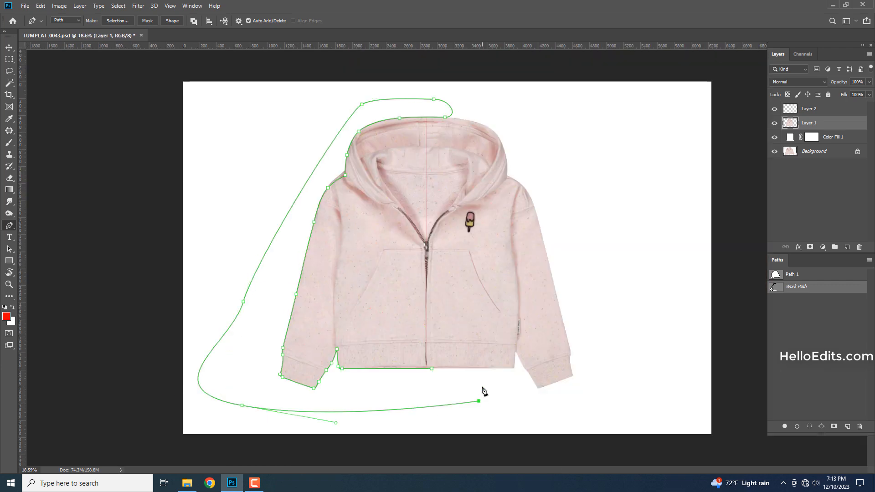
{"action": "key", "text": "ctrl+Return"}
{"action": "key", "text": "shift+F6"}
{"action": "key", "text": "Return"}
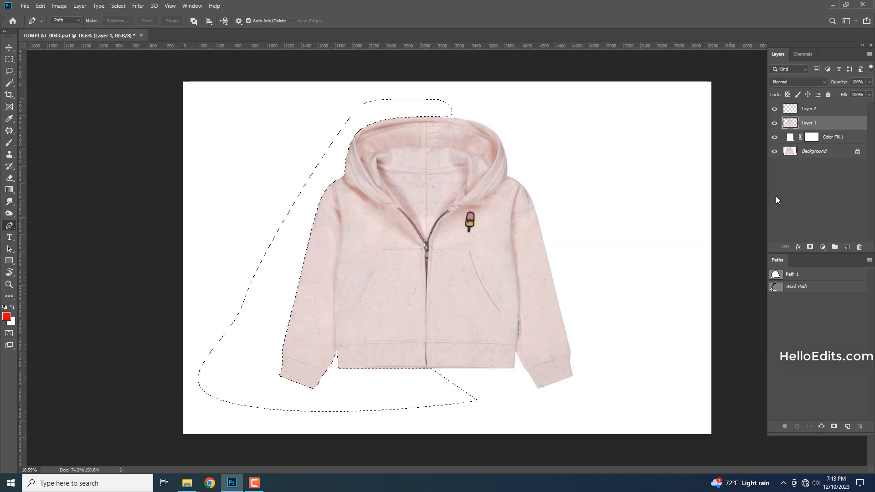
Clear the selection, delete the Layer 2 guide outline, and save the document.
{"action": "key", "text": "ctrl+d"}
{"action": "left_click_drag", "start_coordinate": [839, 112], "coordinate": [859, 247]}
{"action": "key", "text": "ctrl+s"}
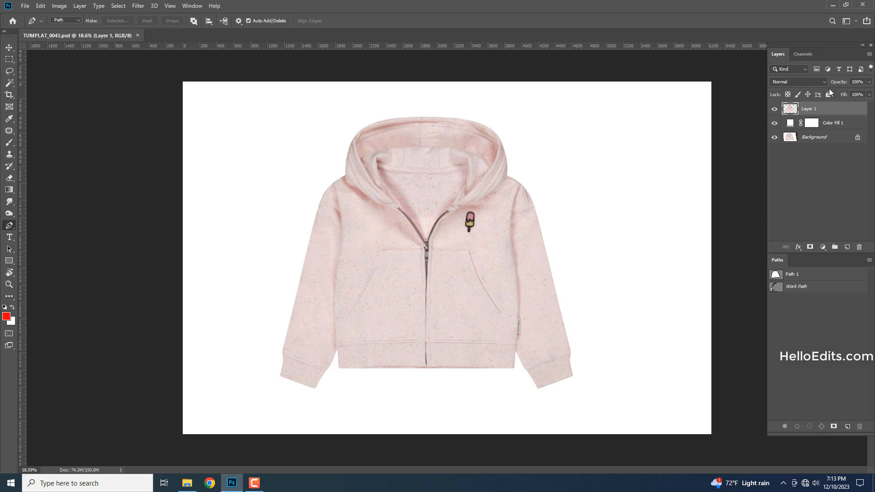
Compare the original Background photo with the retouched hoodie and inspect the chest embroidery up close.
{"action": "left_click", "coordinate": [773, 137], "text": "alt"}
{"action": "left_click", "coordinate": [773, 138], "text": "alt"}
{"action": "left_click", "coordinate": [773, 137], "text": "alt"}
{"action": "left_click", "coordinate": [773, 137], "text": "alt"}
{"action": "left_click", "coordinate": [773, 137], "text": "alt"}
{"action": "left_click", "coordinate": [773, 137], "text": "alt"}
{"action": "scroll", "coordinate": [474, 223], "scroll_direction": "up", "scroll_amount": 5}
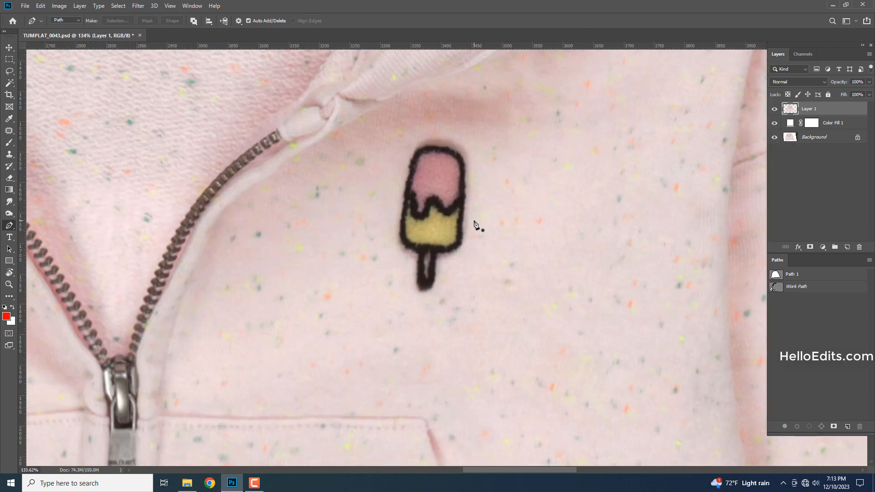
{"action": "scroll", "coordinate": [474, 224], "scroll_direction": "down", "scroll_amount": 5}
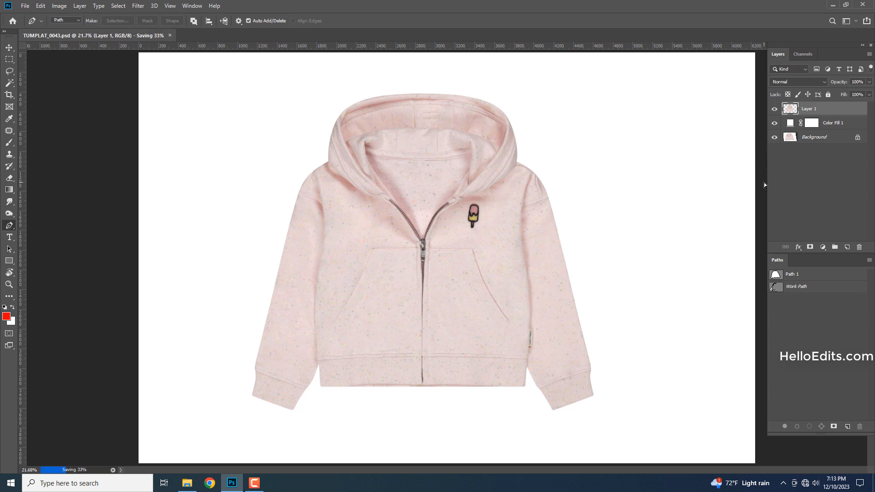